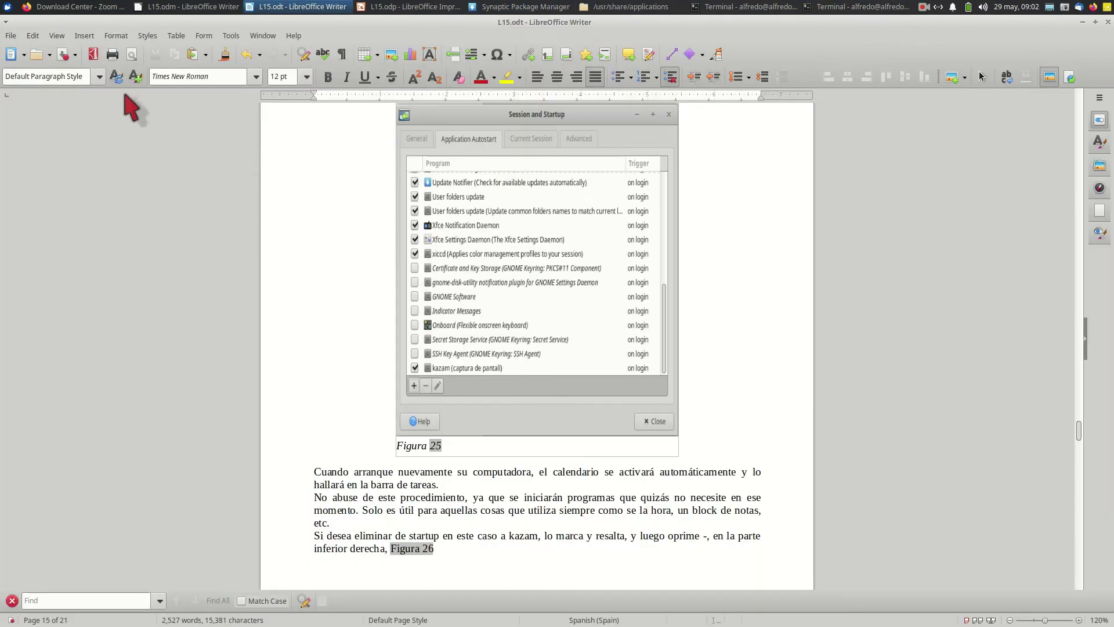
Step: Open the Session and Startup settings, then reposition and enlarge the window
left_click(8, 7)
left_click(220, 201)
scroll(125, 174, "down", 3)
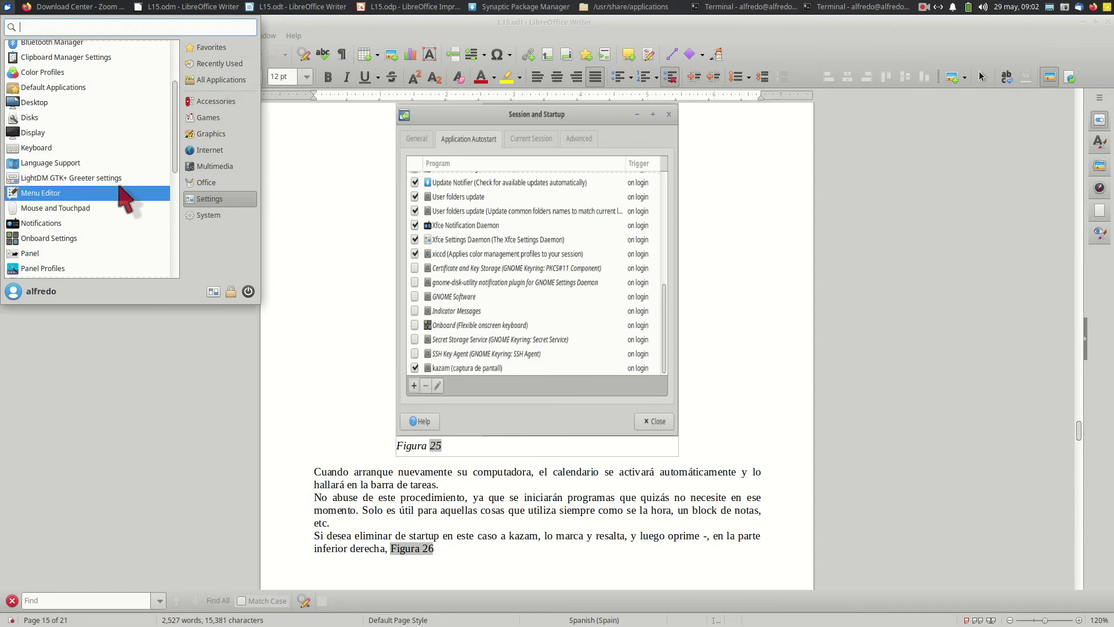
scroll(122, 192, "down", 4)
scroll(104, 246, "down", 2)
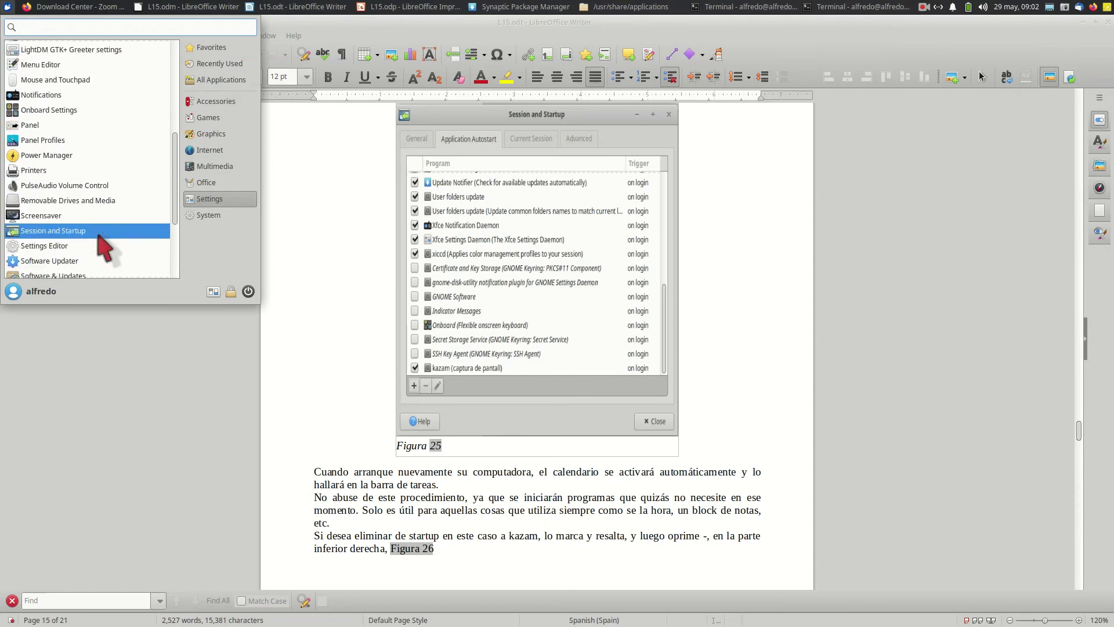
scroll(99, 233, "down", 1)
scroll(70, 255, "down", 1)
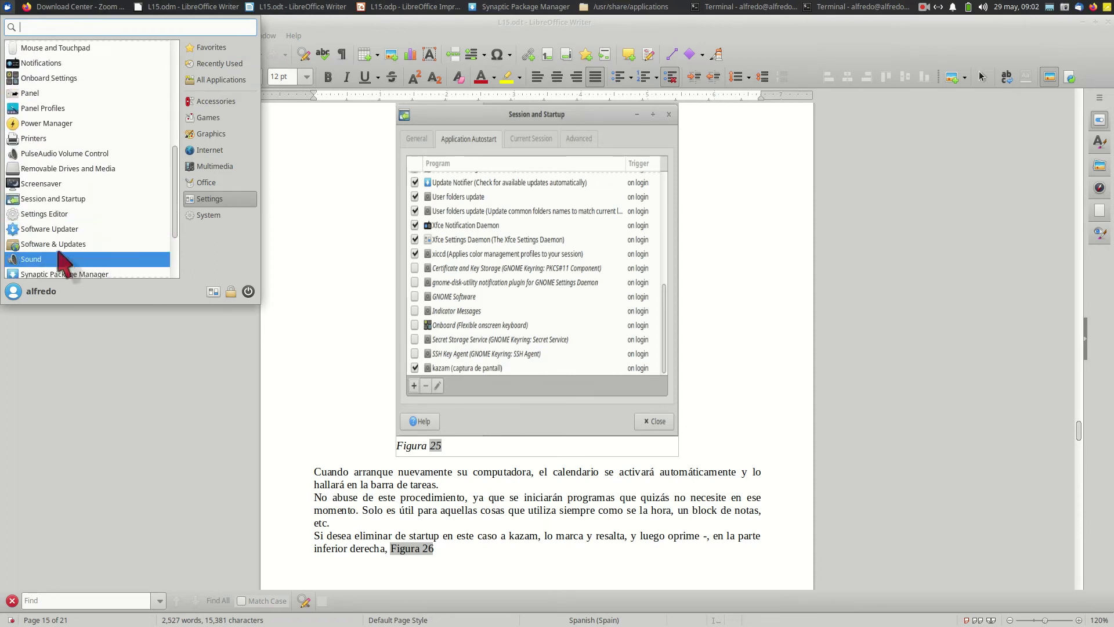
left_click(51, 199)
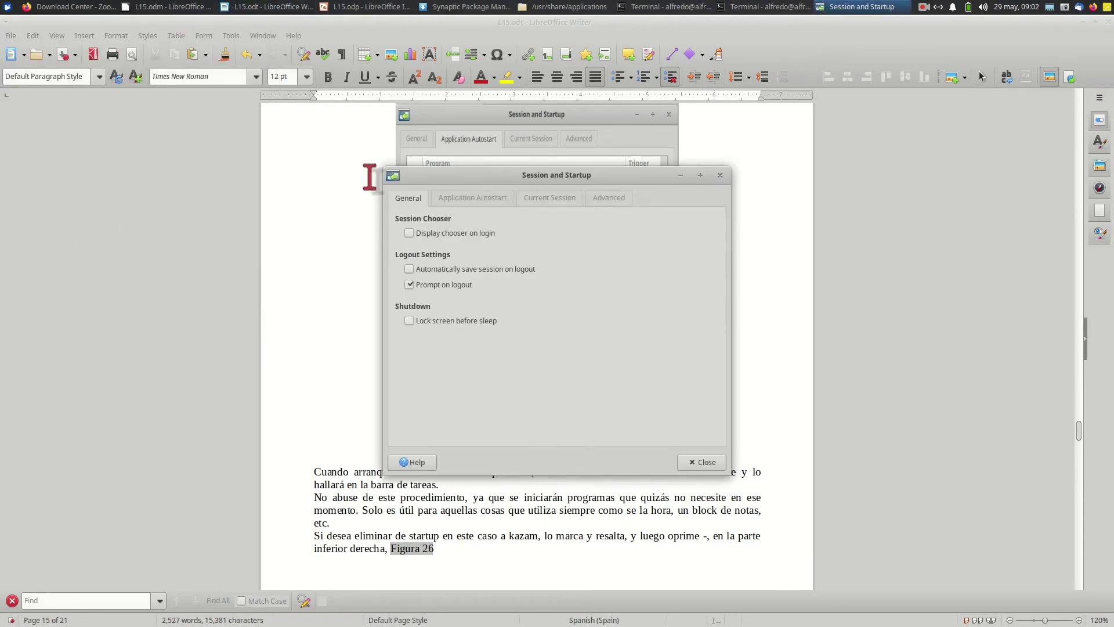
left_click_drag(517, 168, 472, 89)
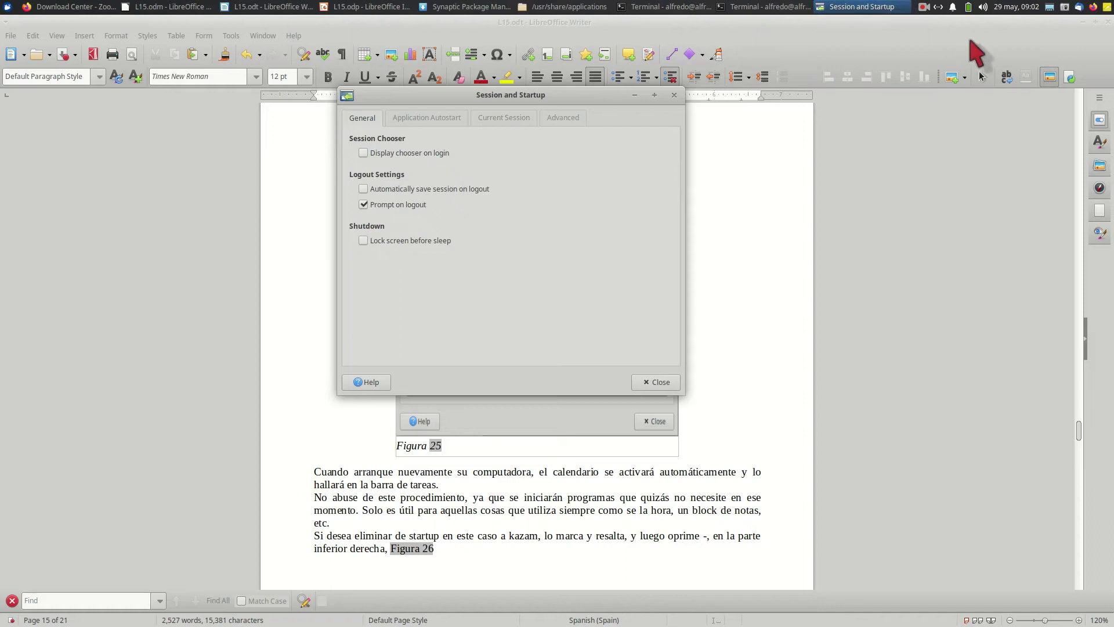
left_click_drag(684, 89, 789, 57)
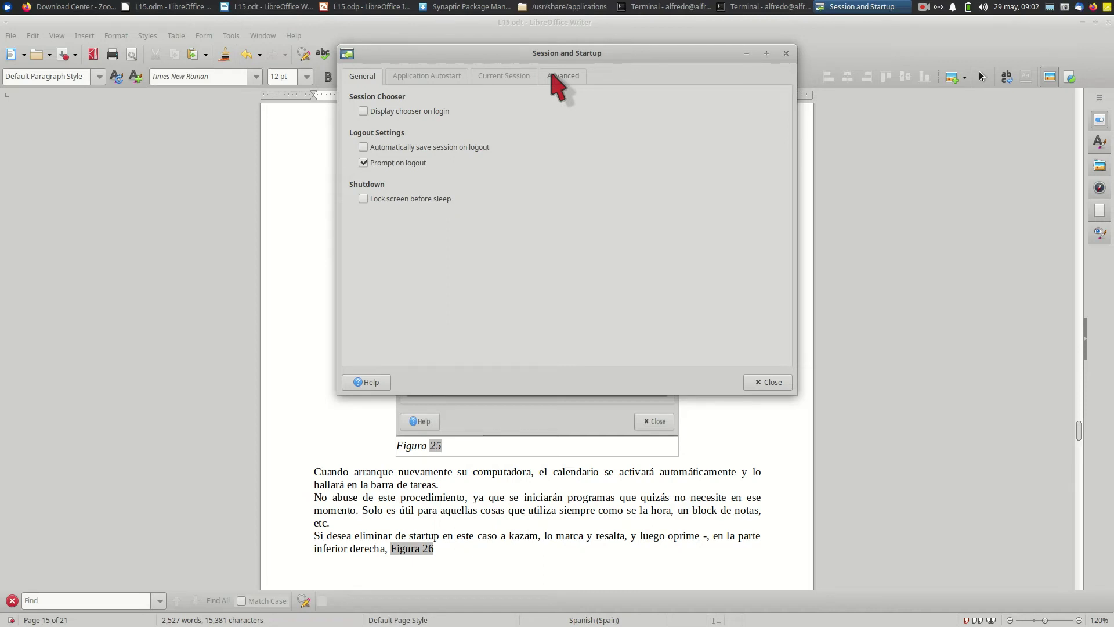
Step: Remove kazam from the application autostart list and start a new entry named "kazam" with the description "capturador de pantalla"
left_click(426, 77)
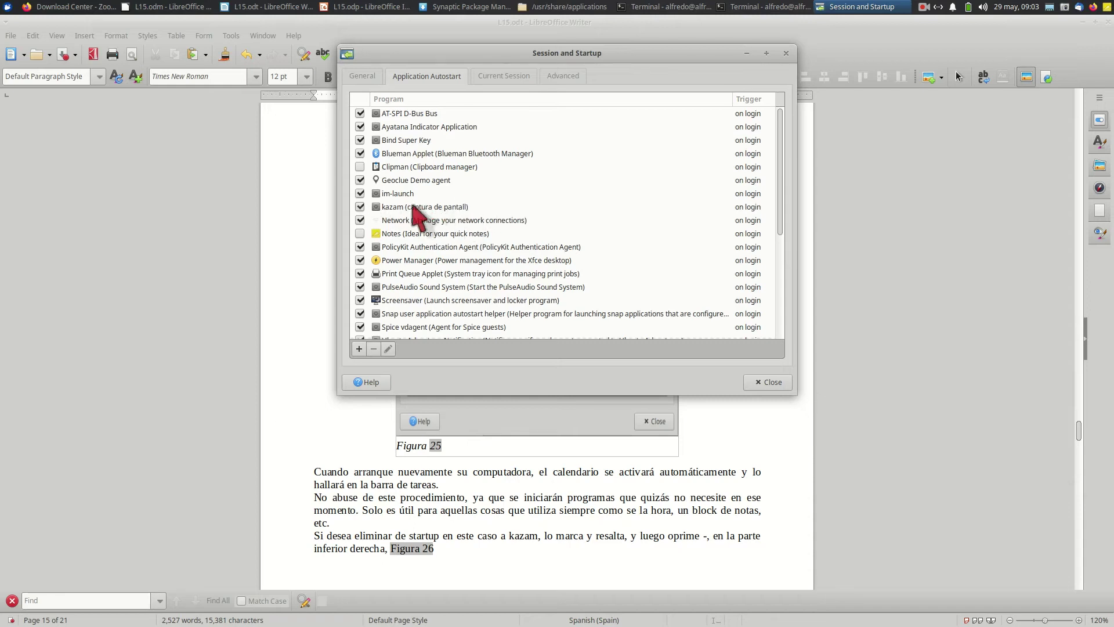
left_click(382, 208)
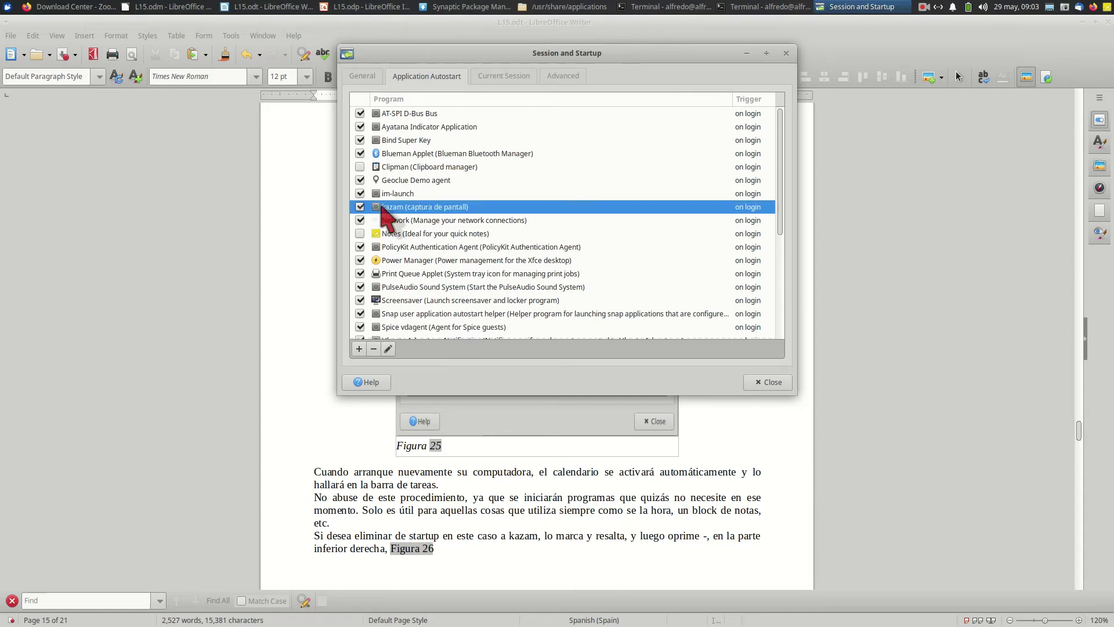
left_click(374, 349)
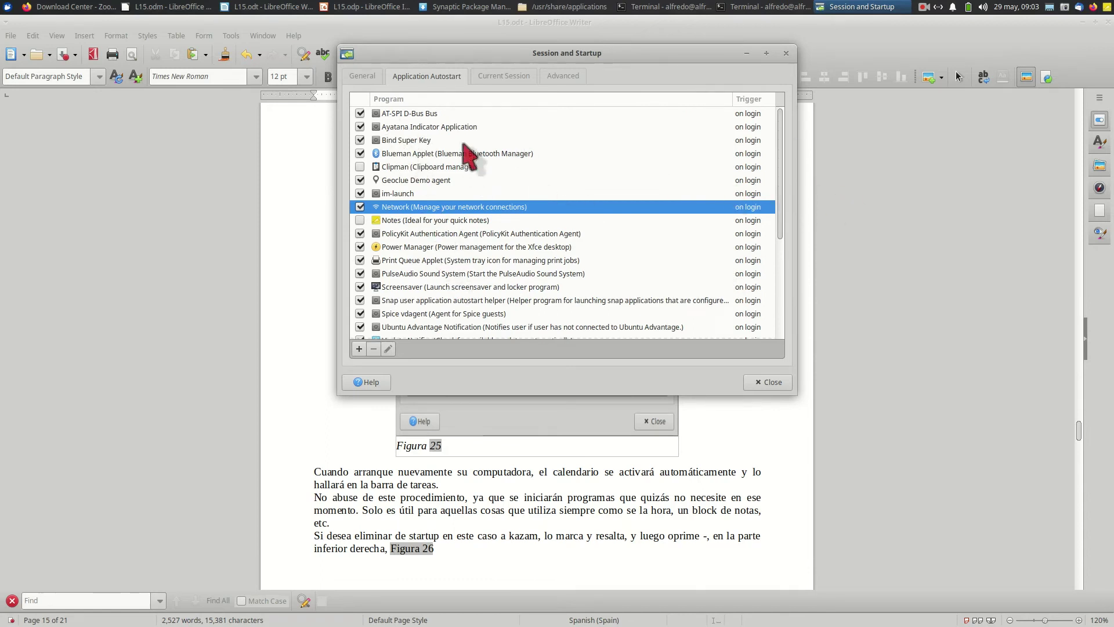
left_click(358, 348)
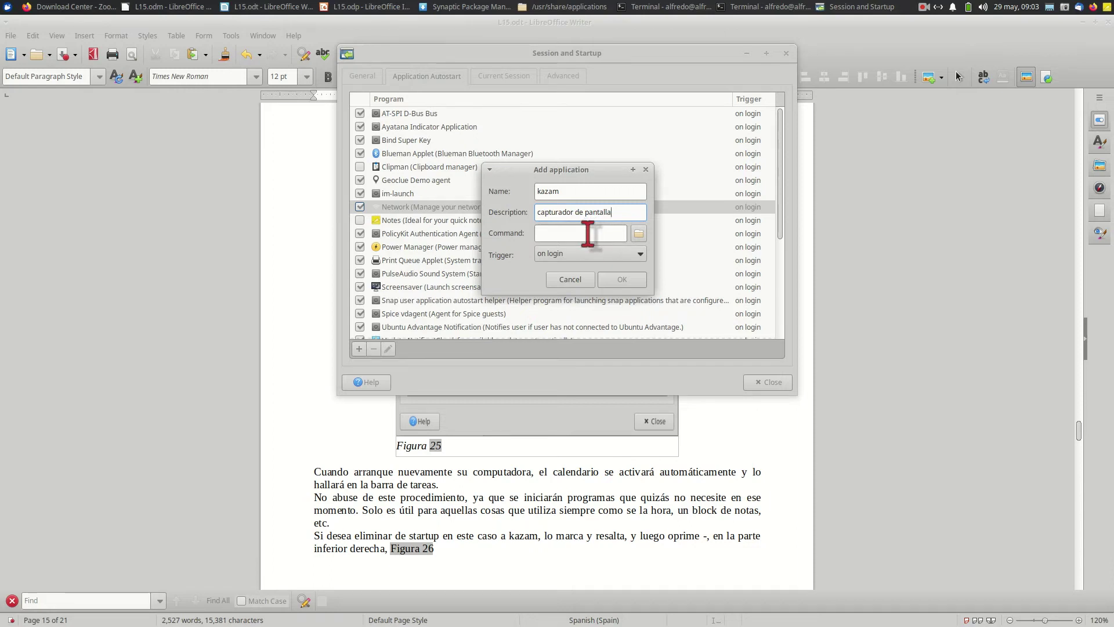
Step: Switch to a new file manager window and open the /usr/share/applications folder
left_click(8, 6)
left_click(35, 77)
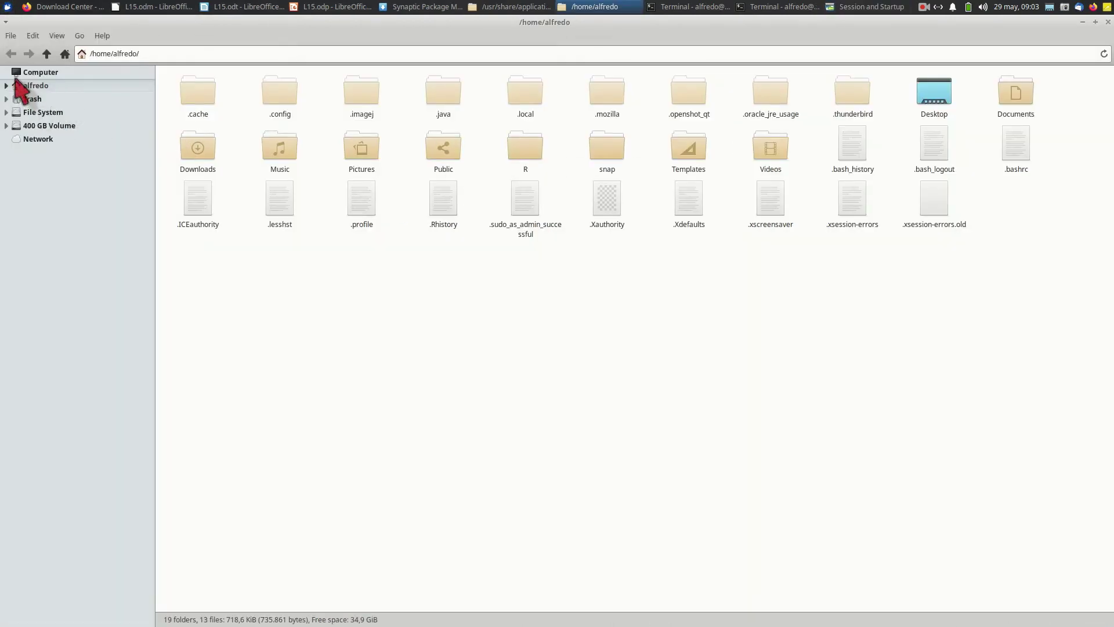
left_click(41, 112)
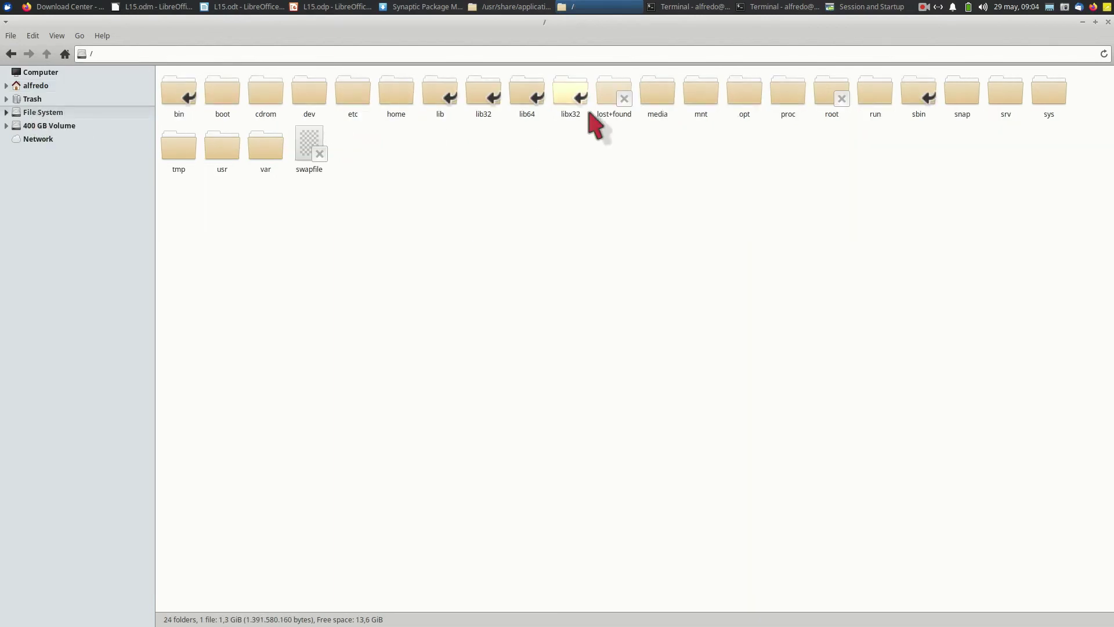
left_click(6, 112)
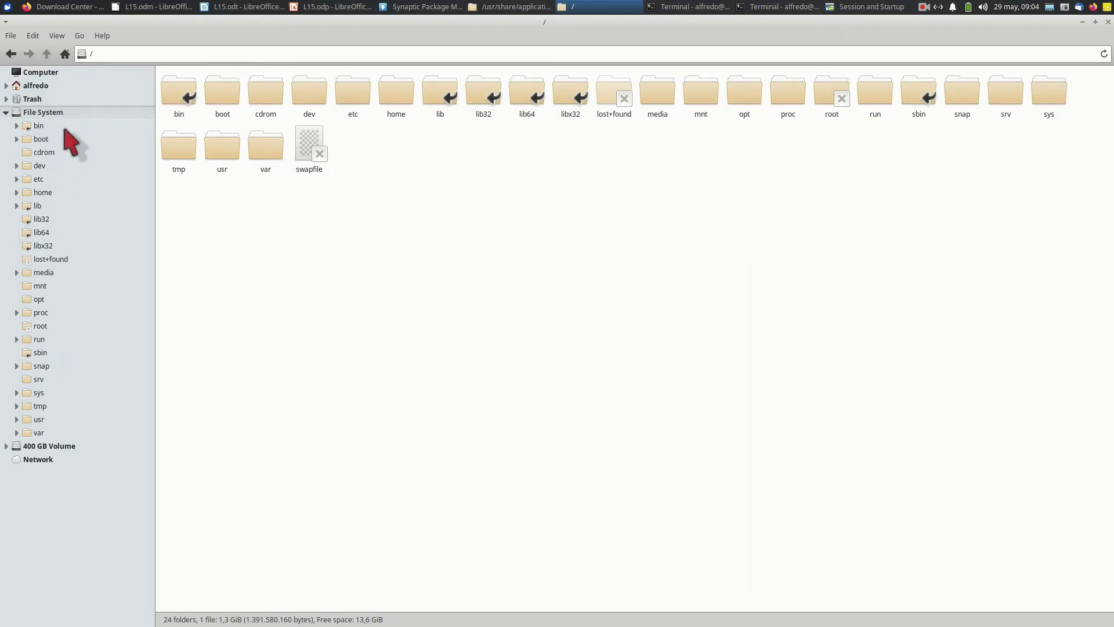
left_click(37, 422)
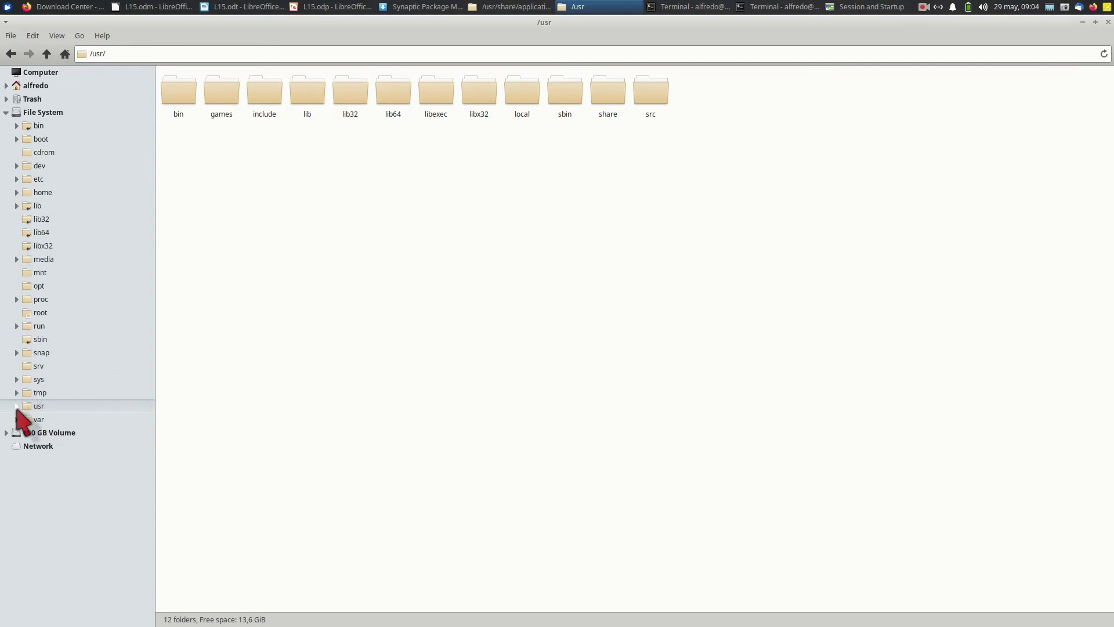
left_click(17, 406)
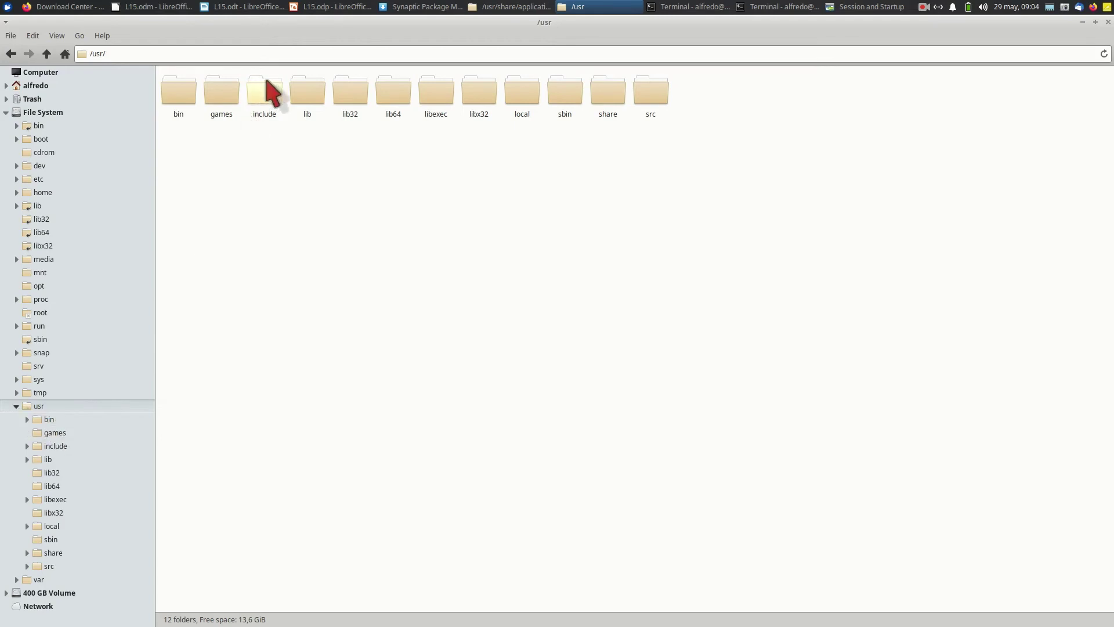
double_click(607, 106)
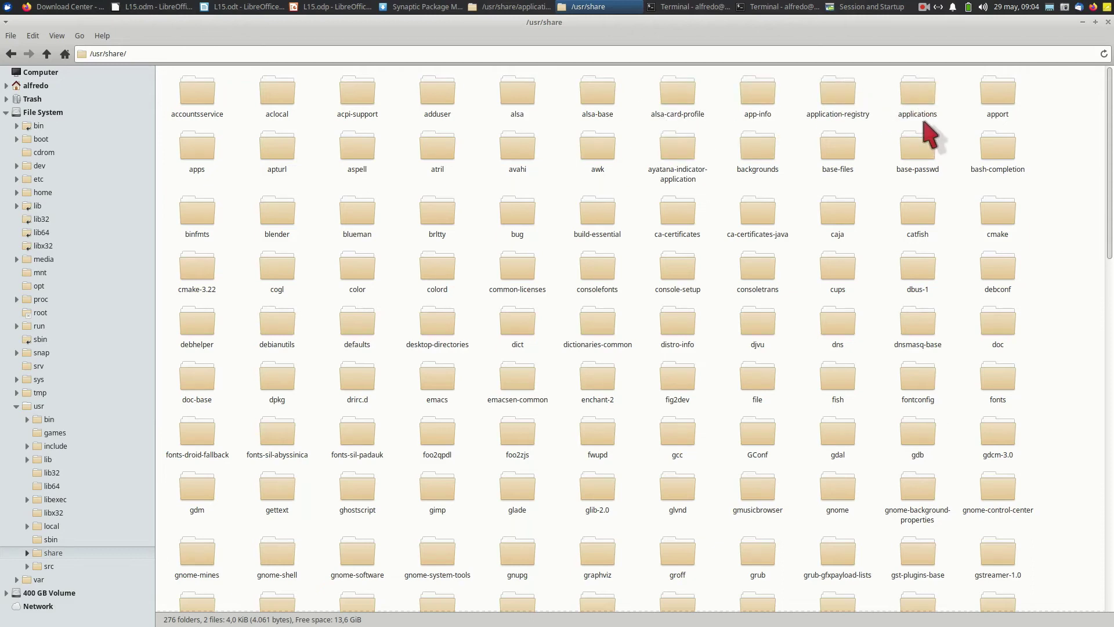
scroll(917, 112, "up", 3)
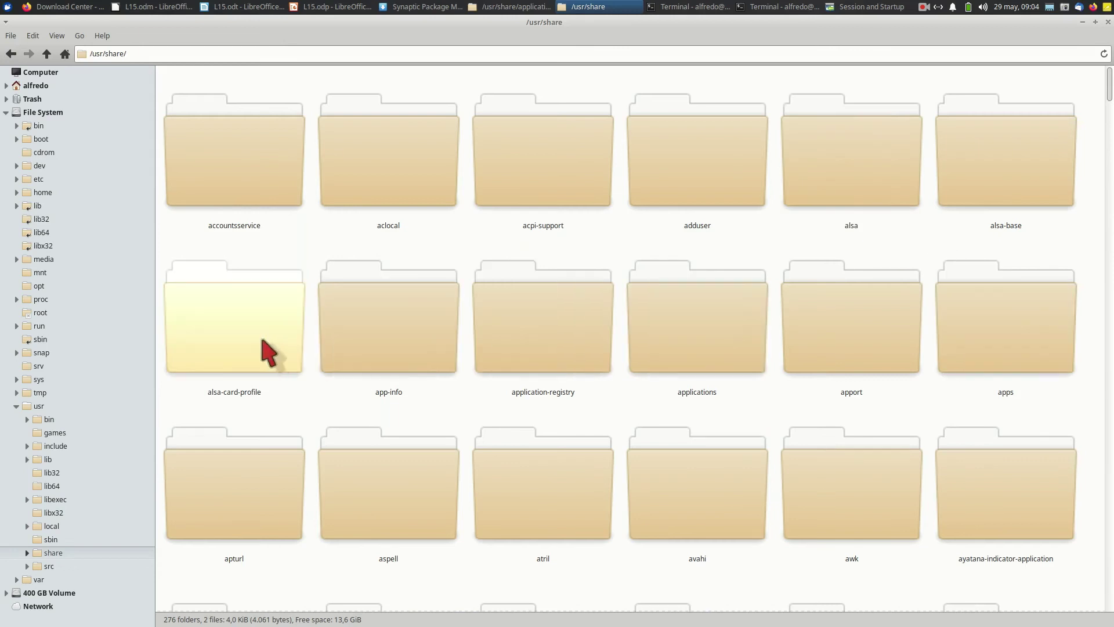
left_click(711, 342)
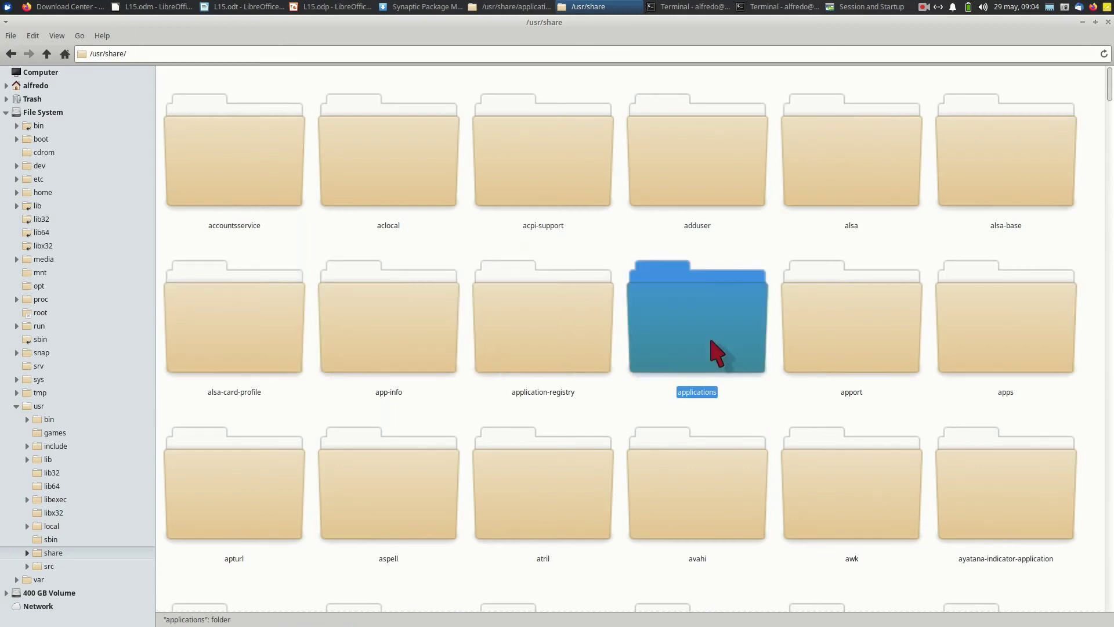
double_click(717, 351)
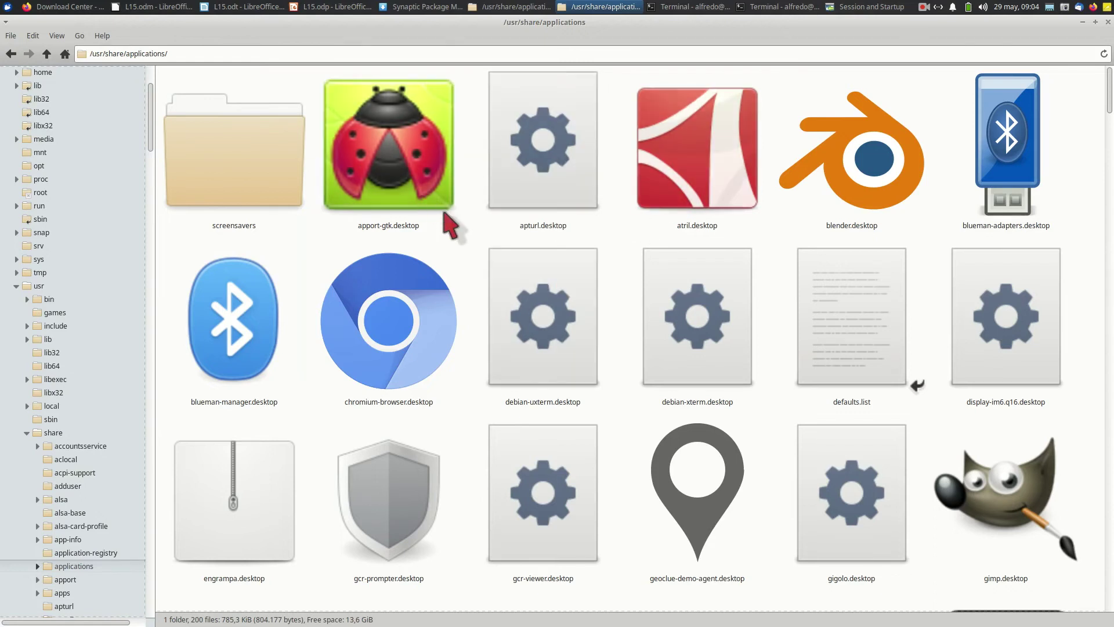
Step: Look through the application launchers in the folder to locate kazam.desktop
scroll(451, 226, "down", 10)
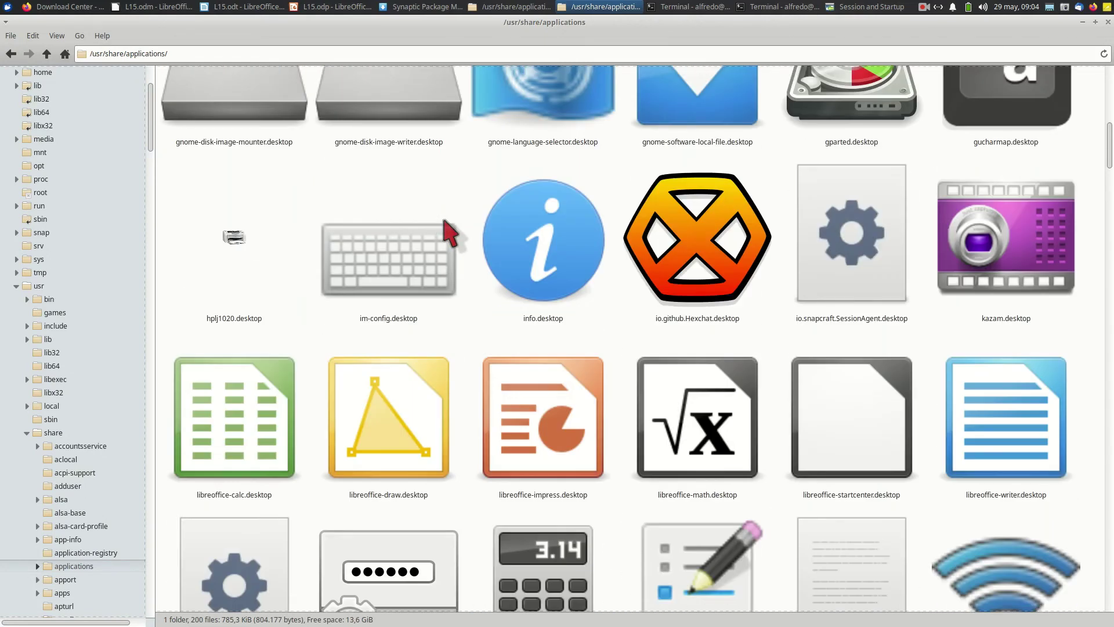
scroll(451, 226, "down", 15)
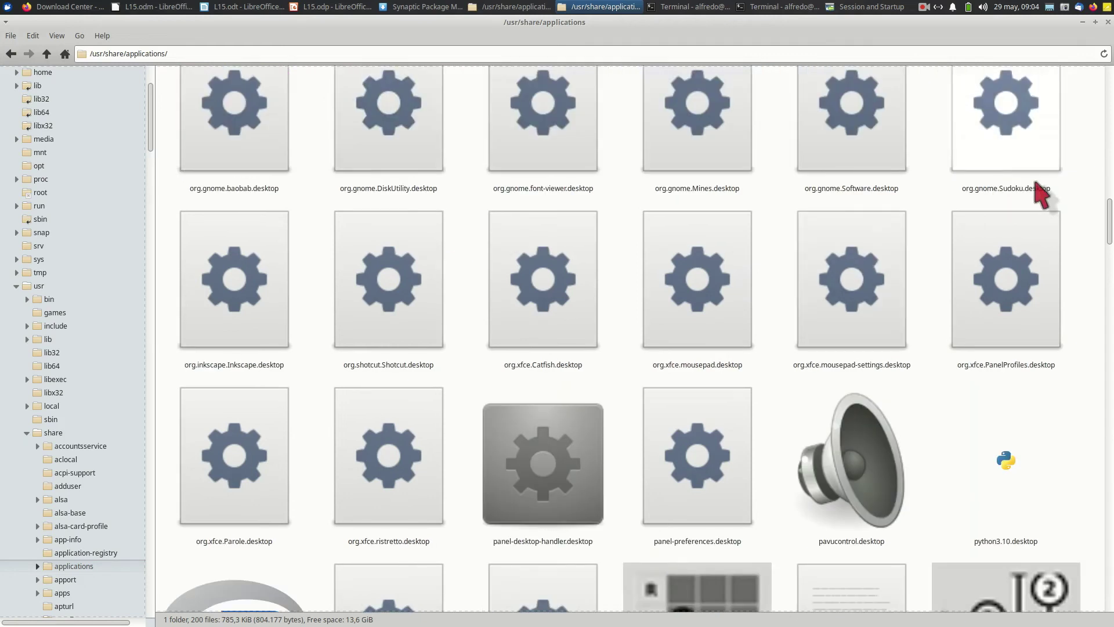
scroll(1073, 248, "down", 1, "ctrl")
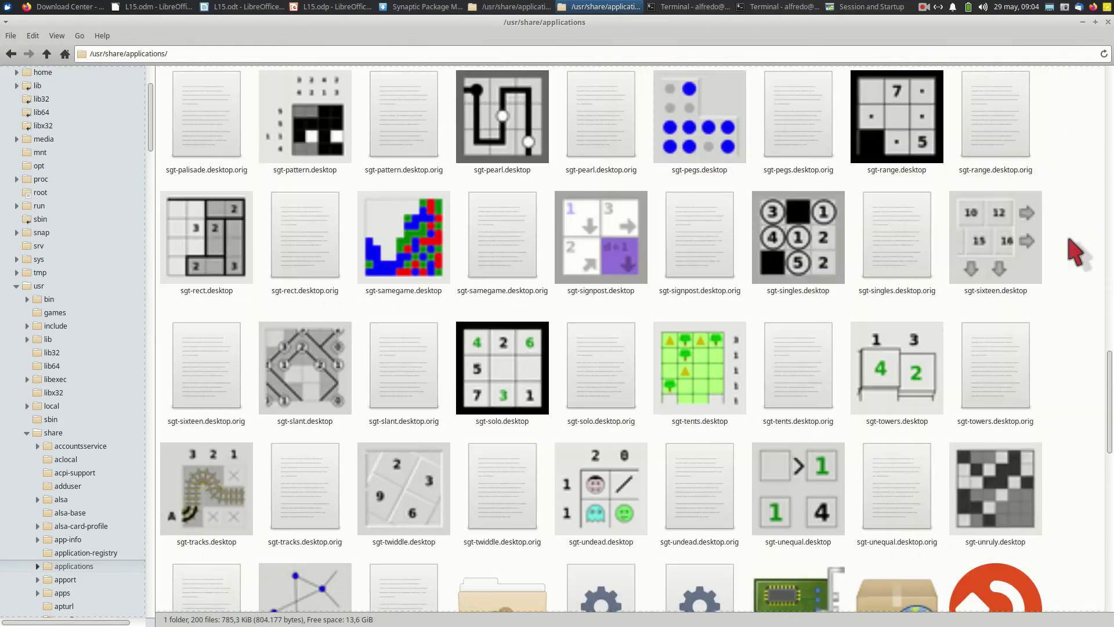
left_click_drag(1109, 368, 1110, 531)
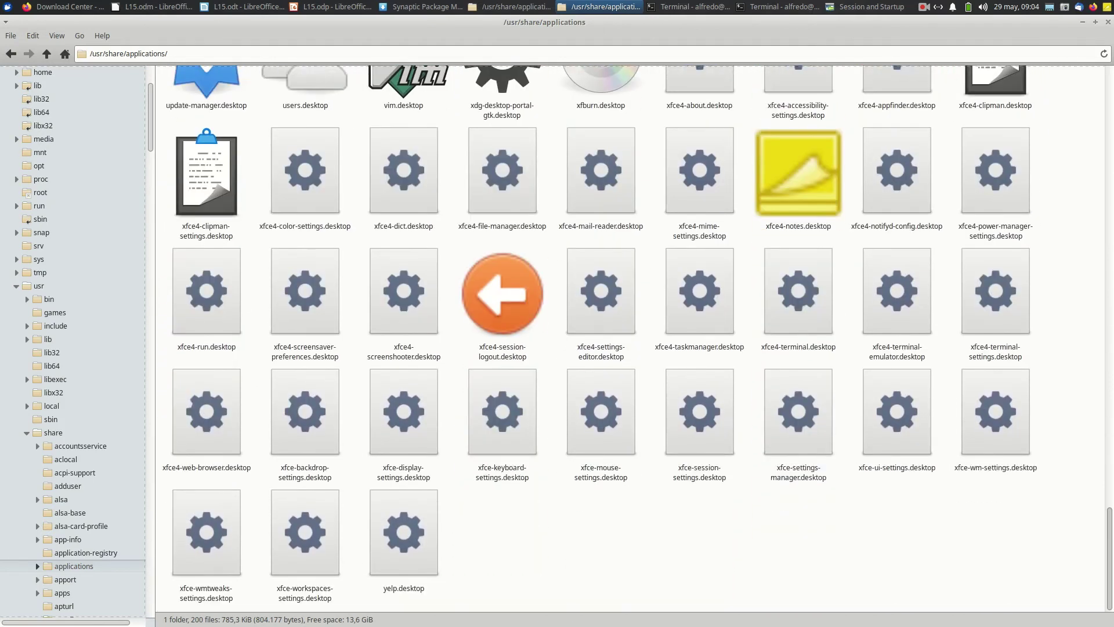
scroll(627, 387, "up", 5)
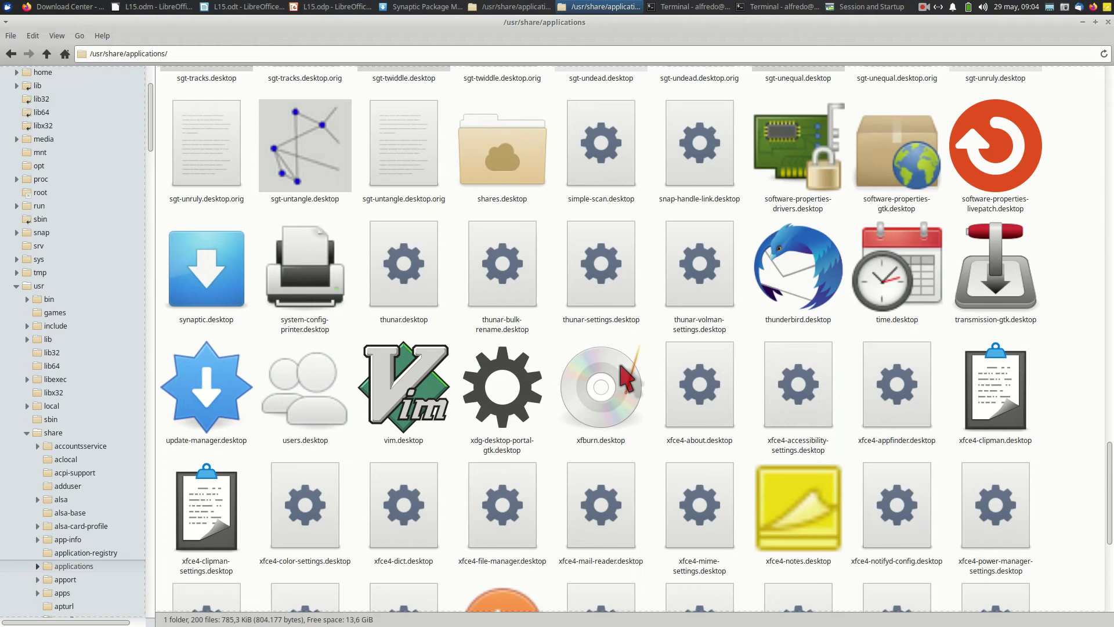
scroll(627, 377, "down", 3)
scroll(627, 377, "up", 5)
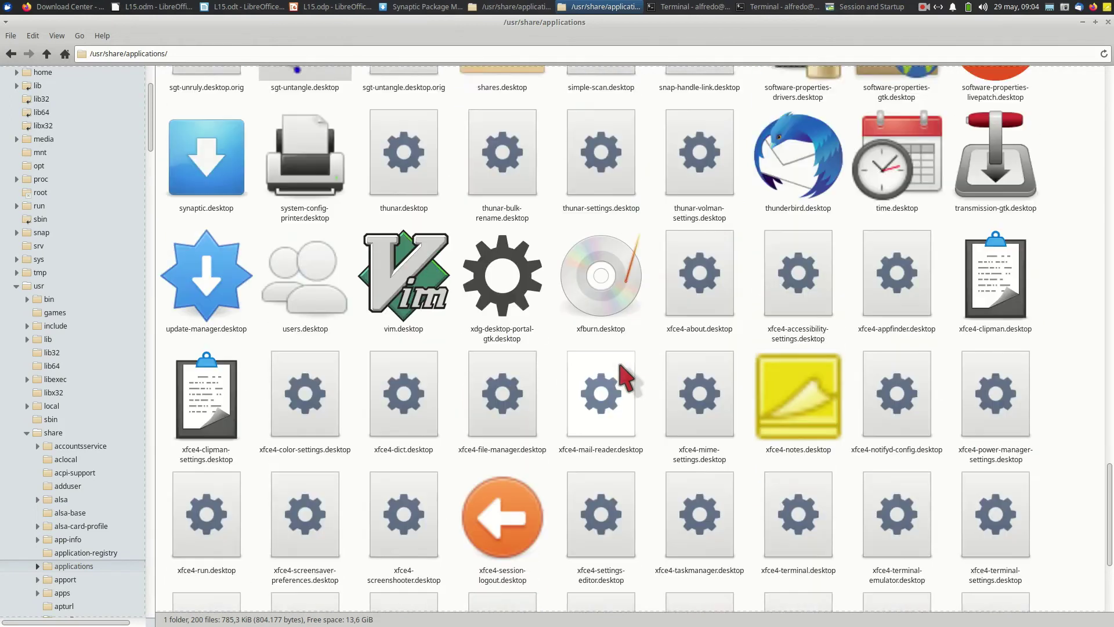
scroll(627, 378, "up", 6)
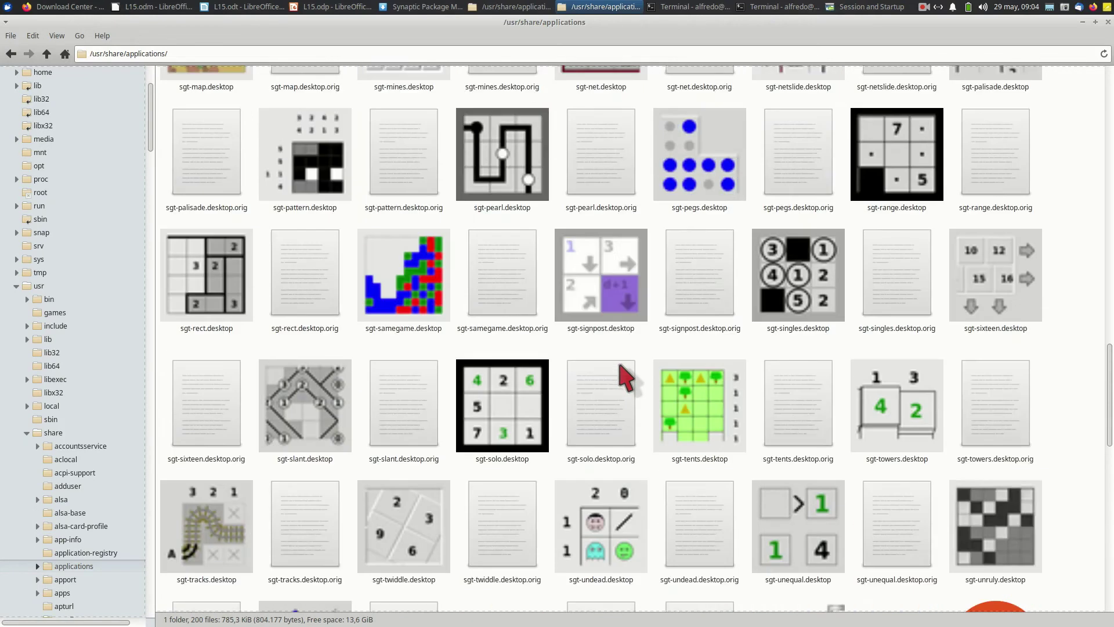
scroll(625, 377, "up", 15)
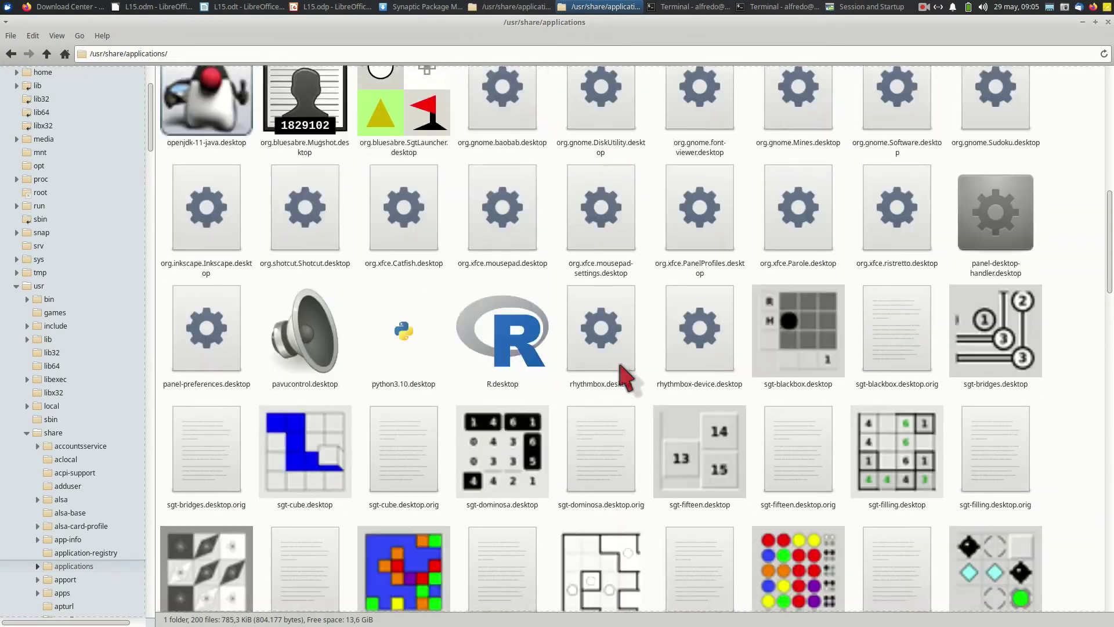
scroll(625, 377, "up", 2)
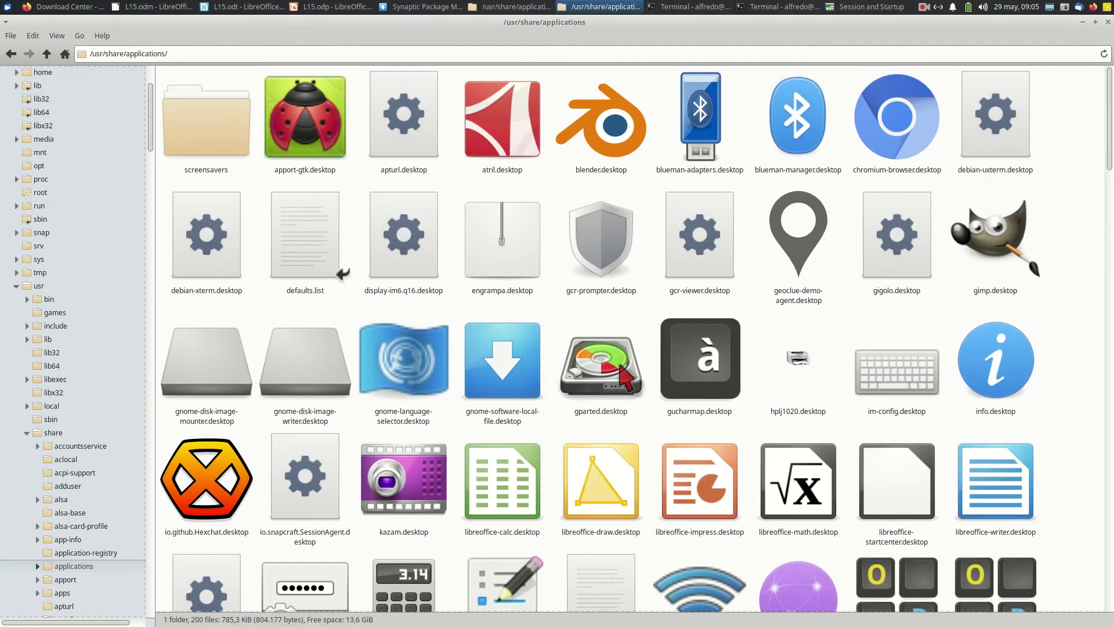
scroll(407, 325, "down", 2)
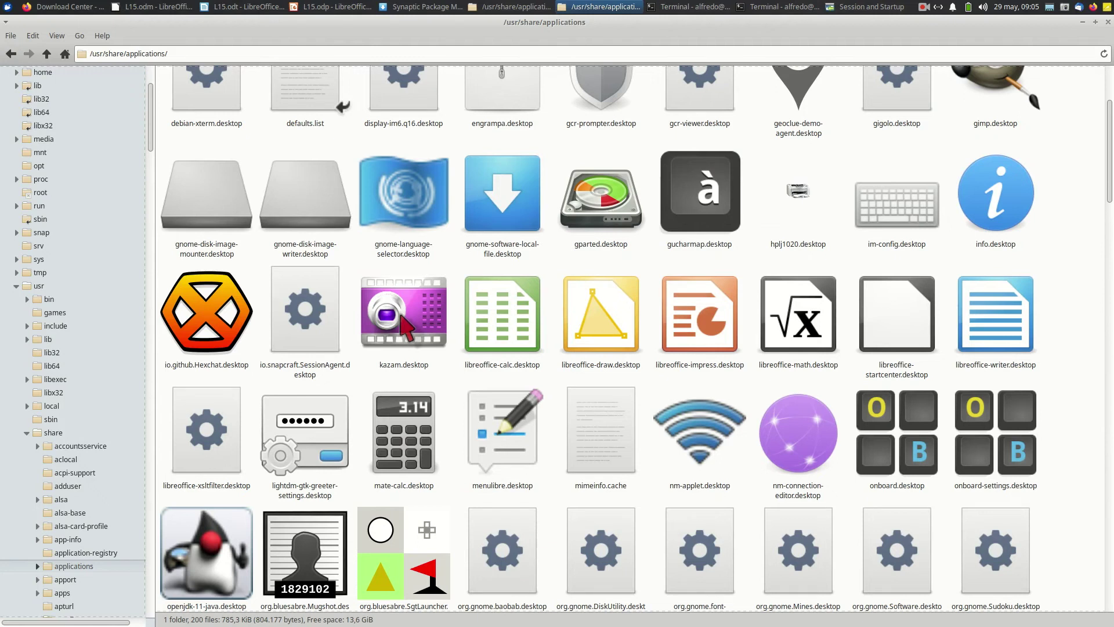
Step: Open the properties of kazam.desktop and check the command defined in its launcher settings
key("alt+Tab")
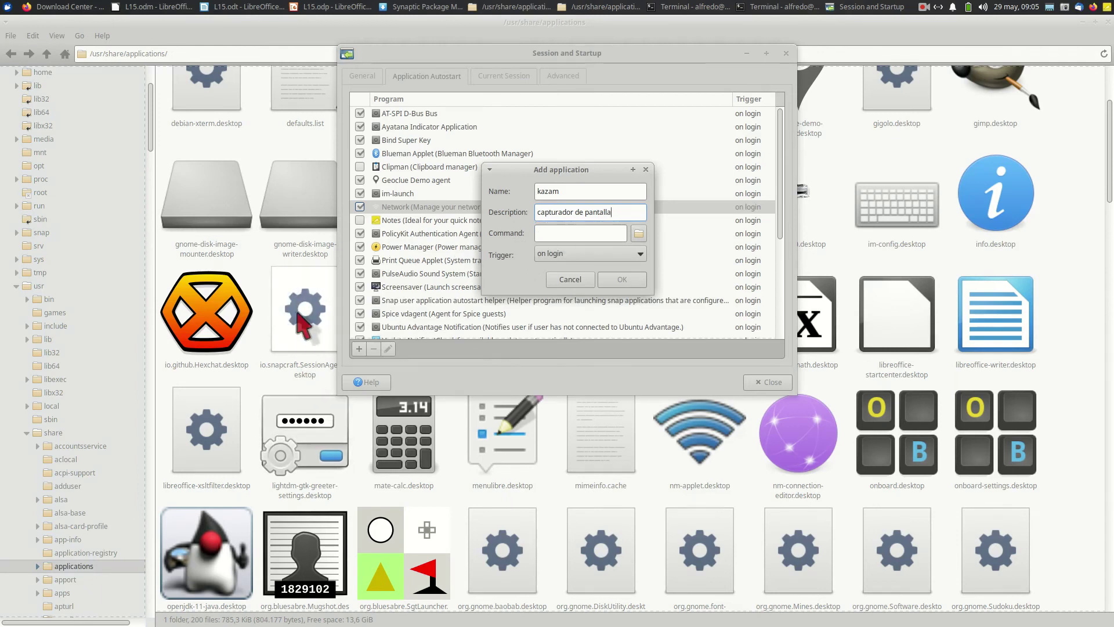
key("alt+Tab")
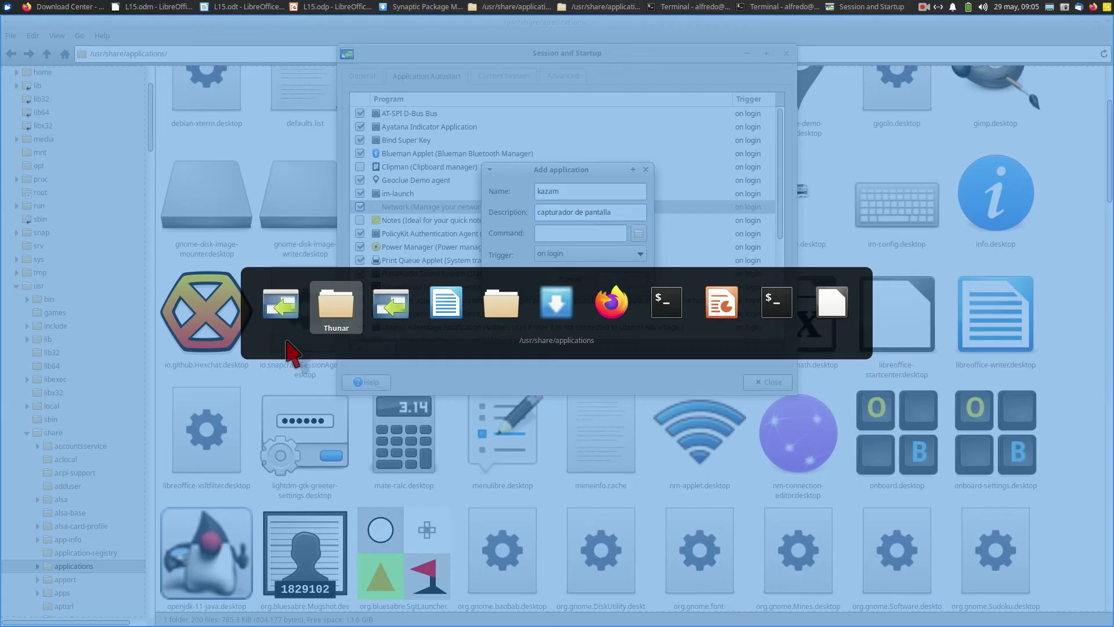
right_click(394, 317)
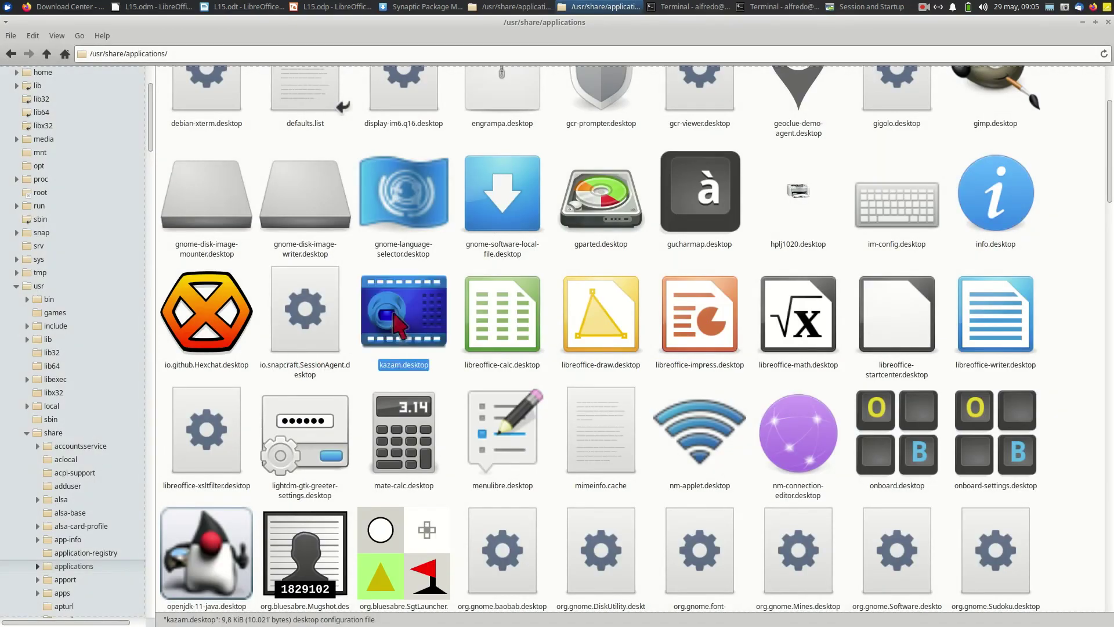
left_click(428, 457)
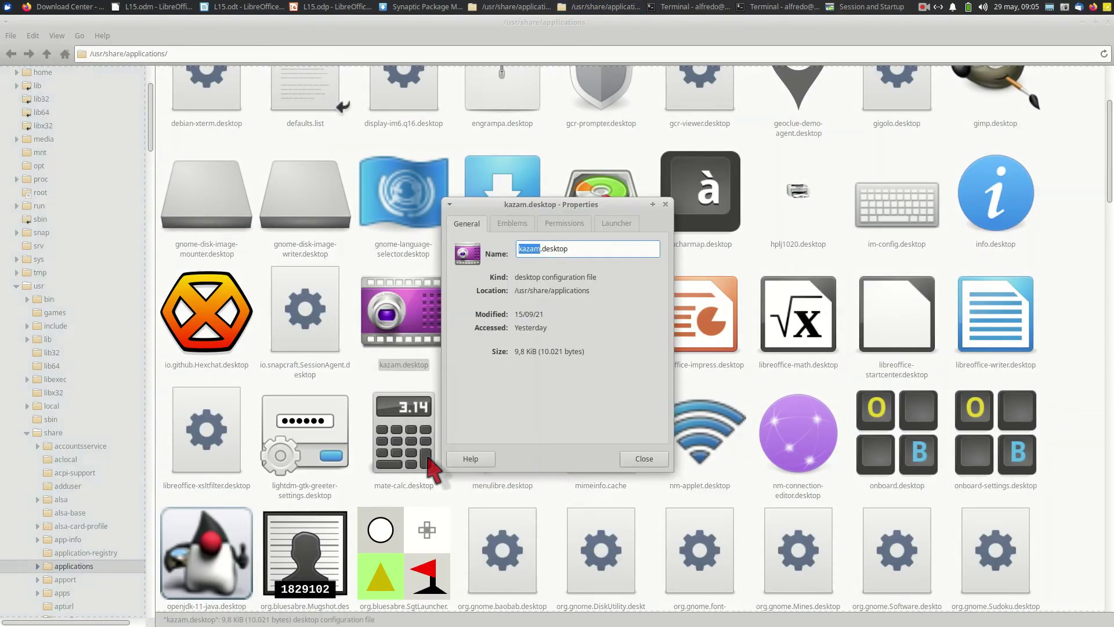
left_click(617, 225)
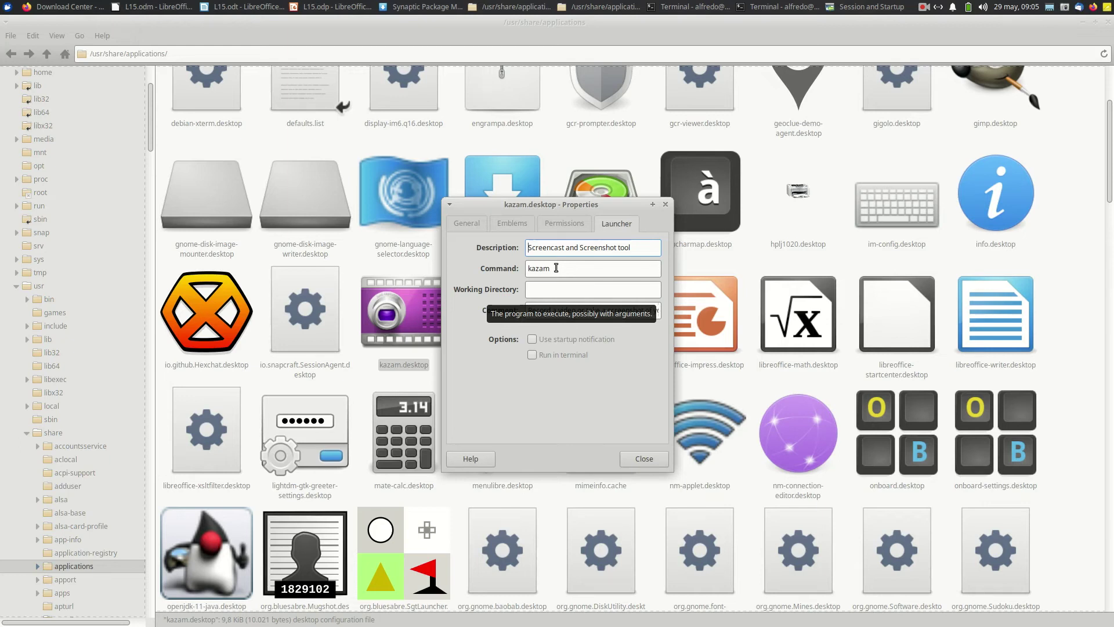
Step: Return to the new kazam autostart entry in Session and Startup and browse for its command in /usr/share/applications
key("alt+Tab")
key("alt+Tab")
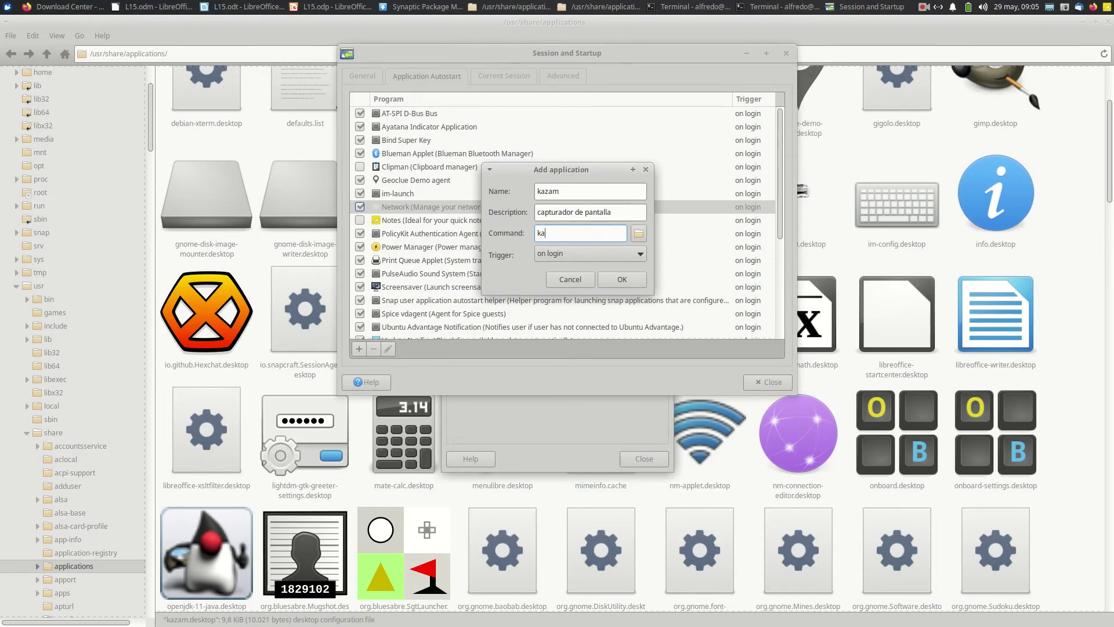
left_click(639, 234)
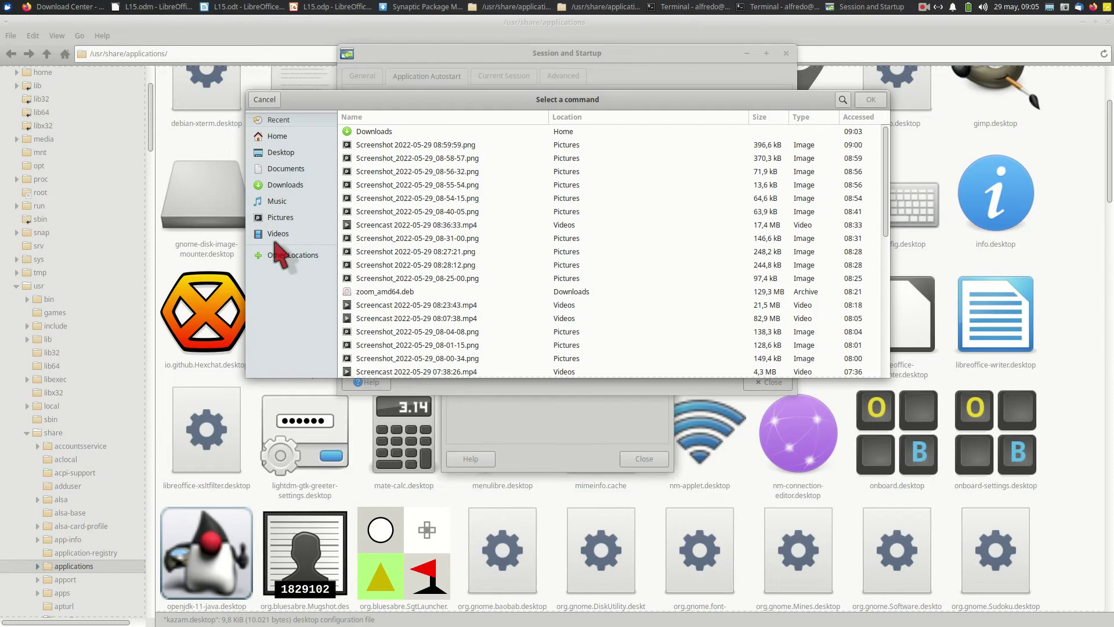
left_click(276, 139)
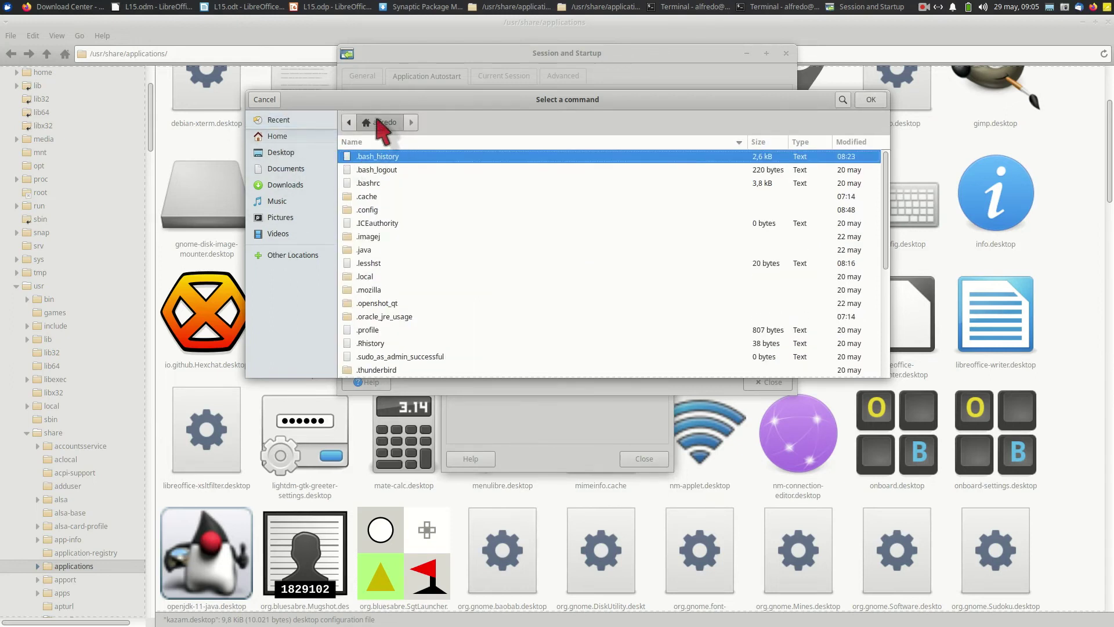
left_click(349, 122)
left_click(365, 122)
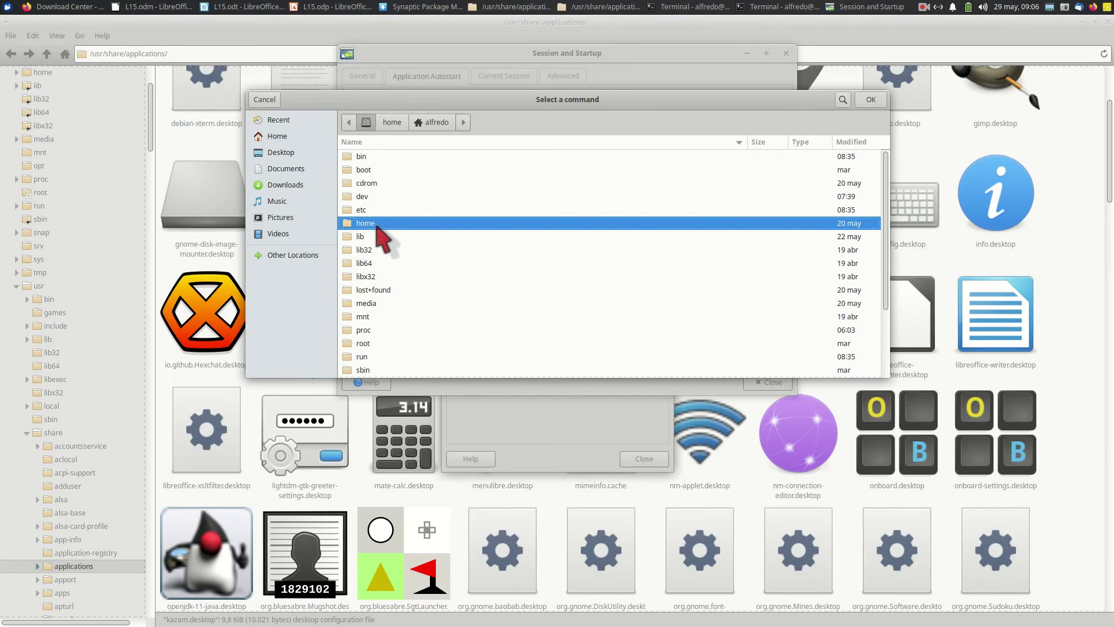
scroll(386, 272, "down", 3)
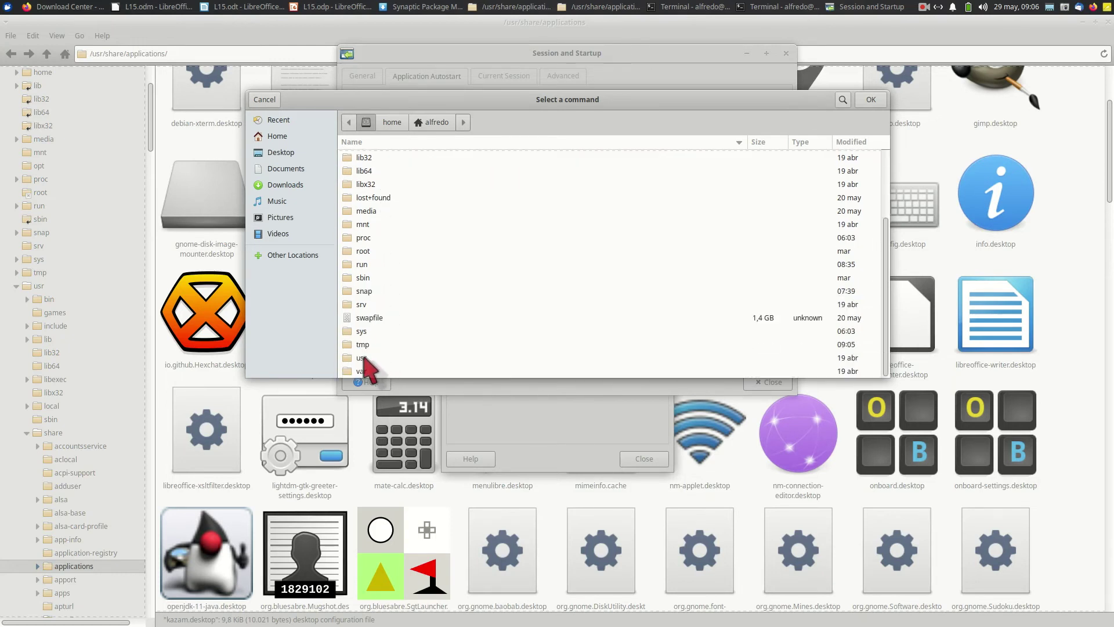
double_click(365, 358)
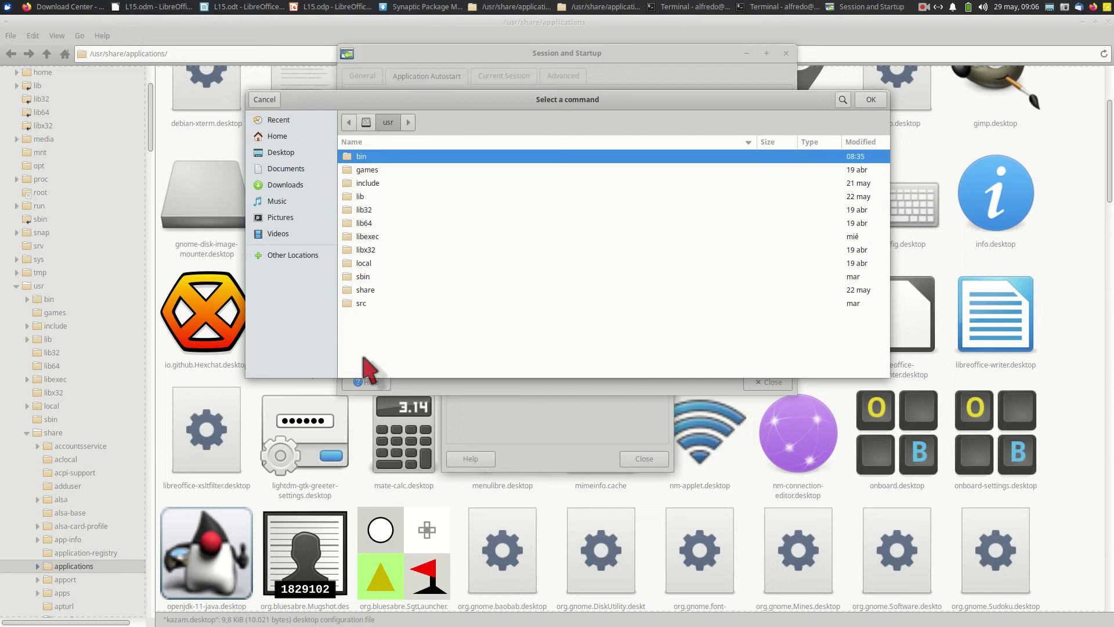
double_click(372, 290)
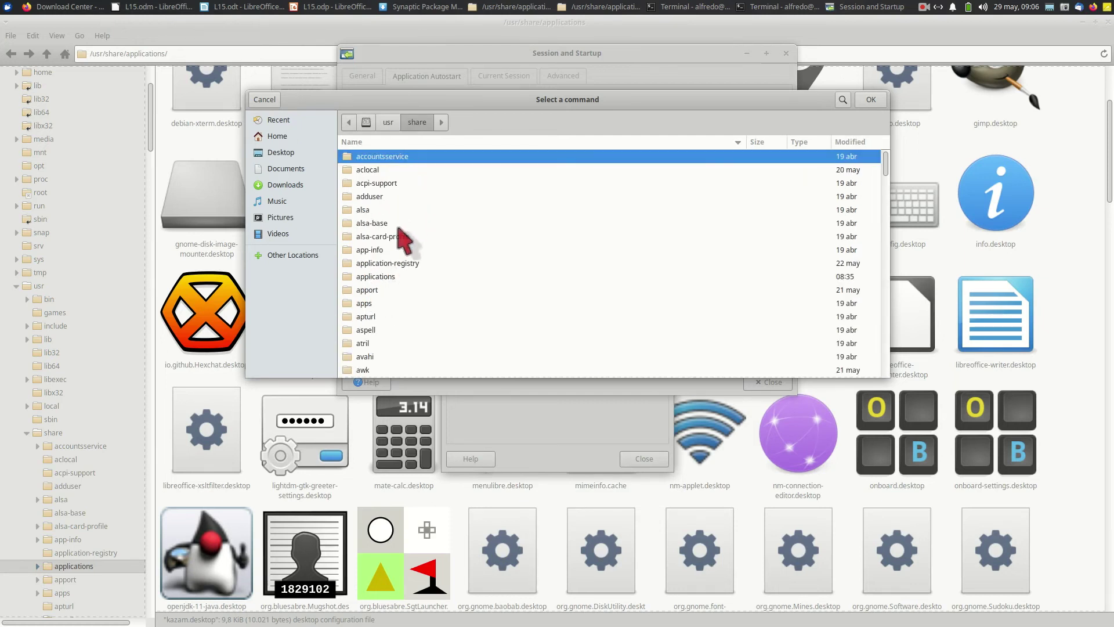
double_click(373, 278)
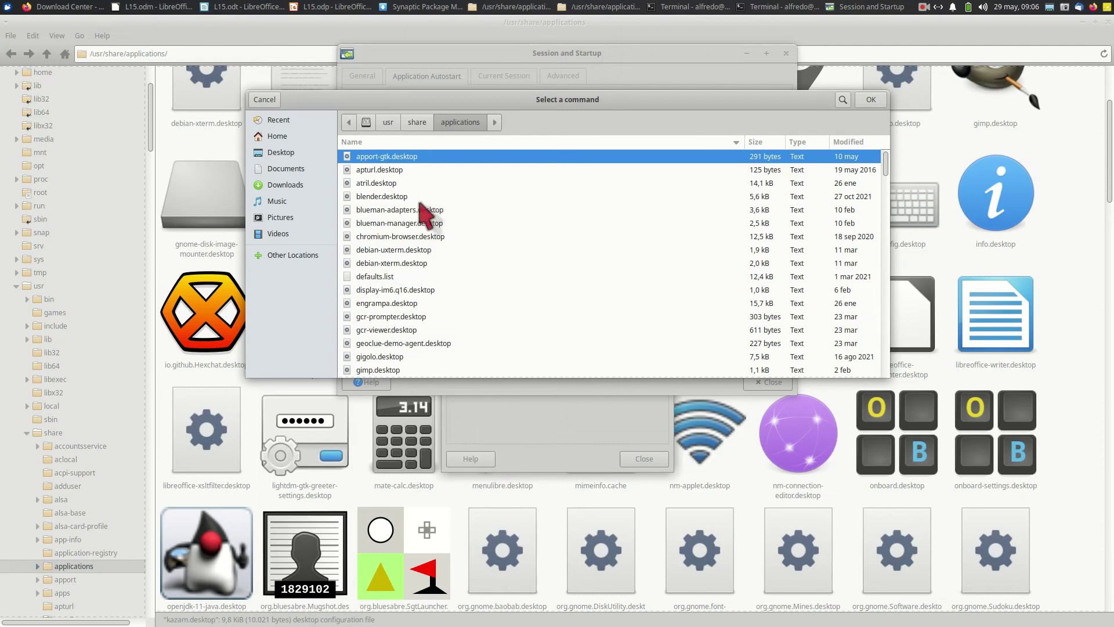
Step: Choose kazam.desktop as the command of the new kazam entry and add the entry to the autostart list
scroll(383, 196, "down", 5)
scroll(383, 195, "down", 5)
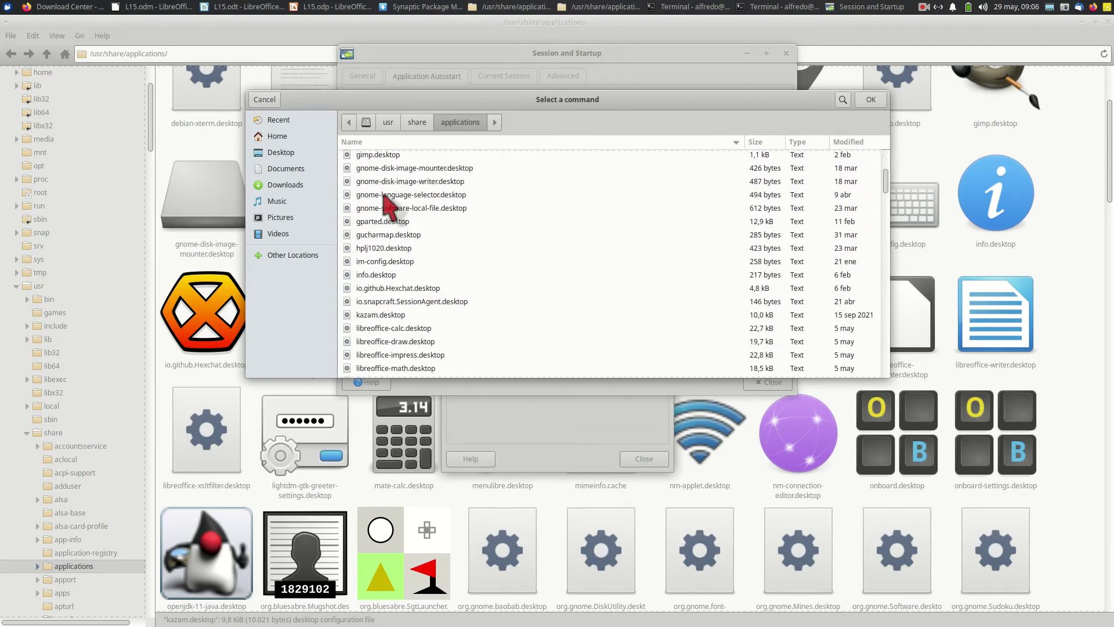
scroll(386, 243, "down", 1)
scroll(385, 248, "up", 2)
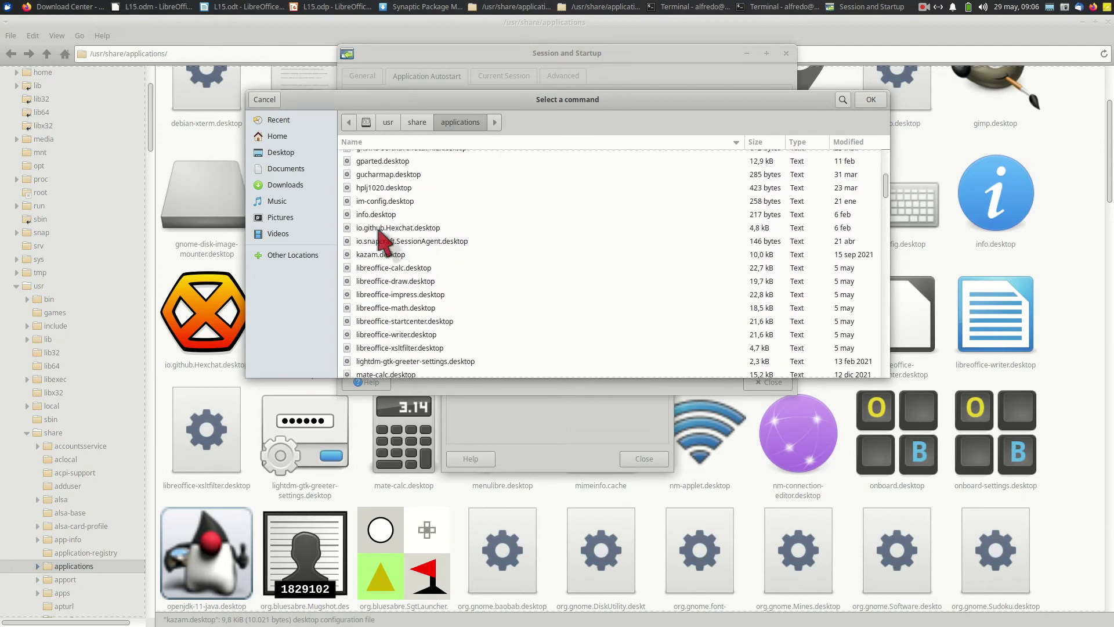
left_click(376, 256)
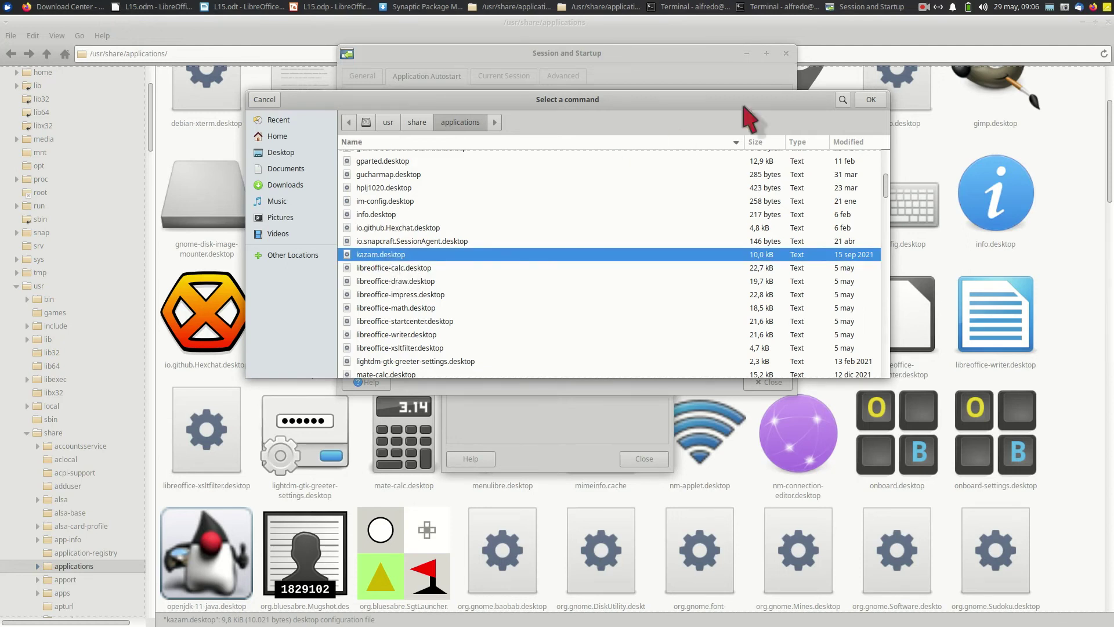
left_click(872, 100)
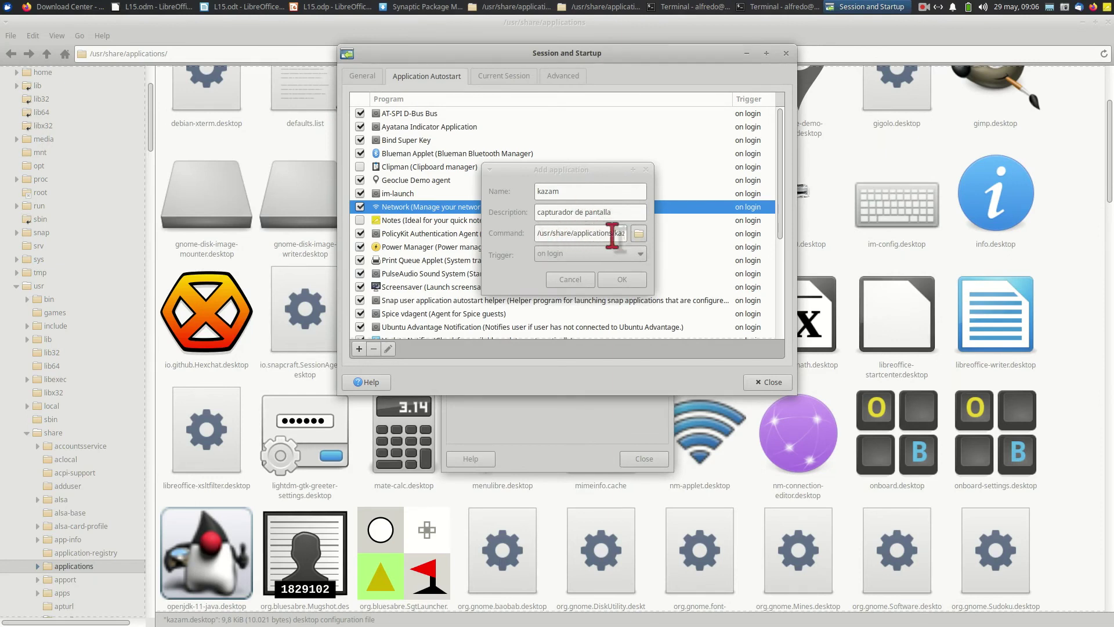
left_click(554, 233)
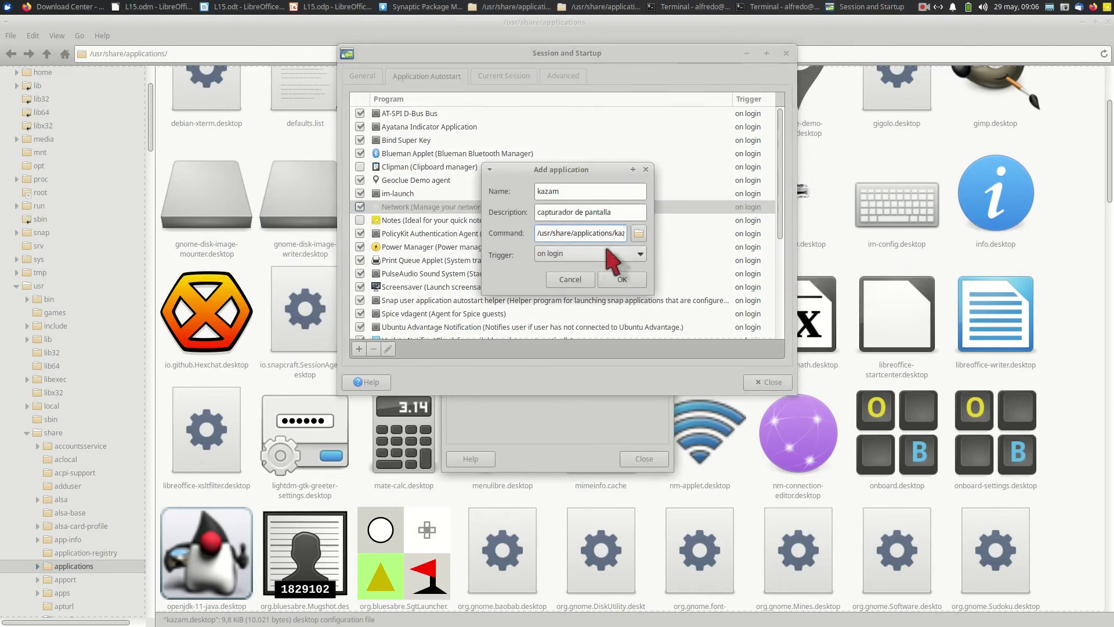
left_click(620, 280)
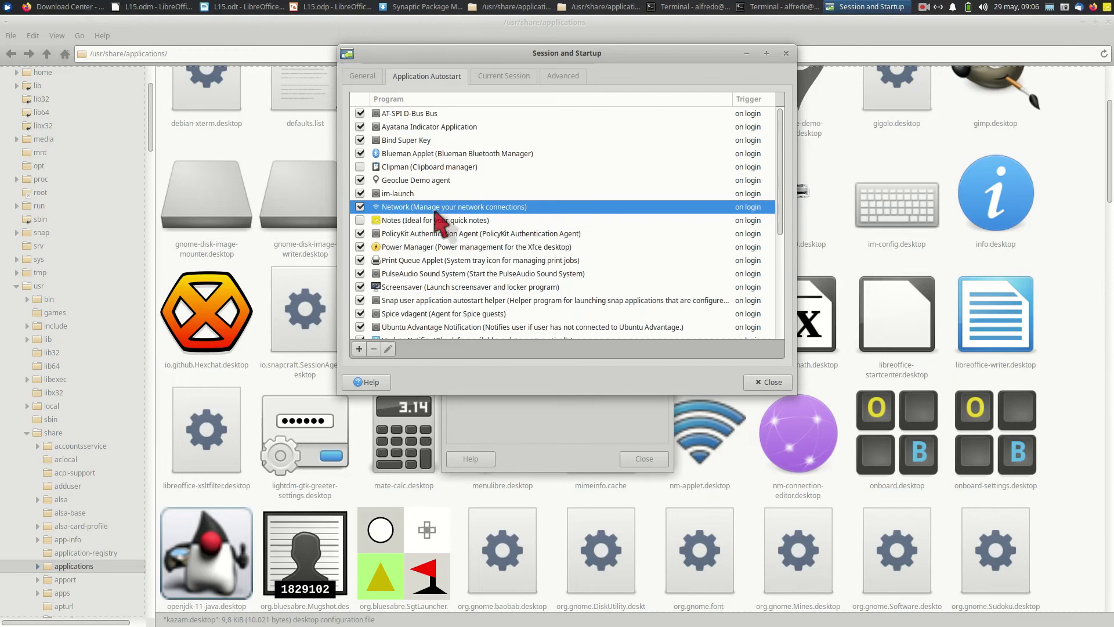
Step: Remove the kazam (capturador de pantalla) entry from the autostart list and close Session and Startup
left_click_drag(781, 199, 782, 308)
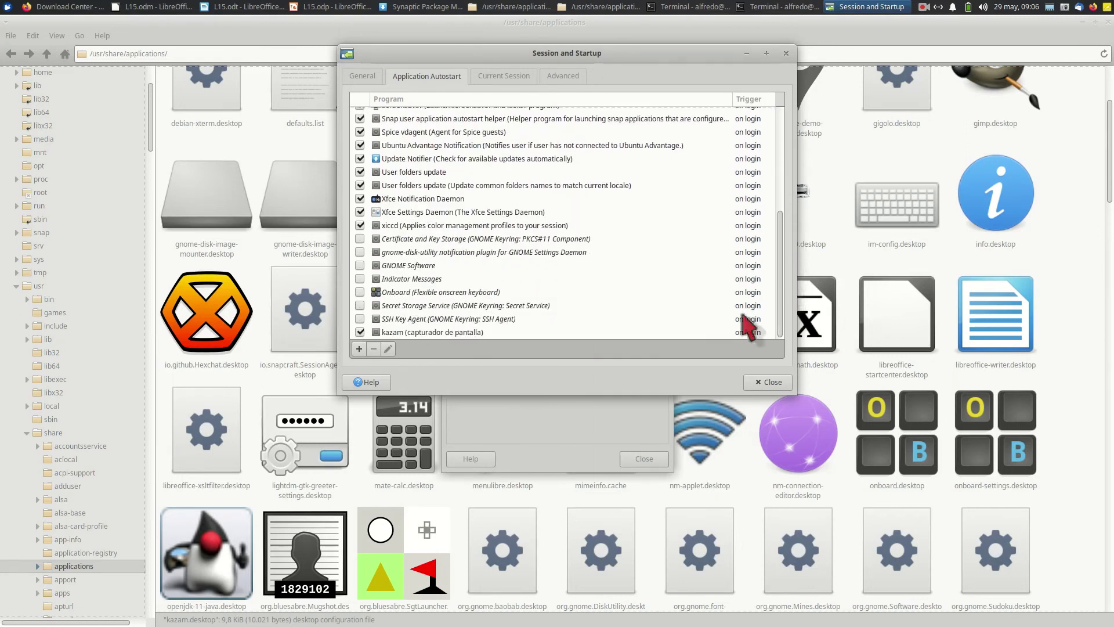
left_click(397, 334)
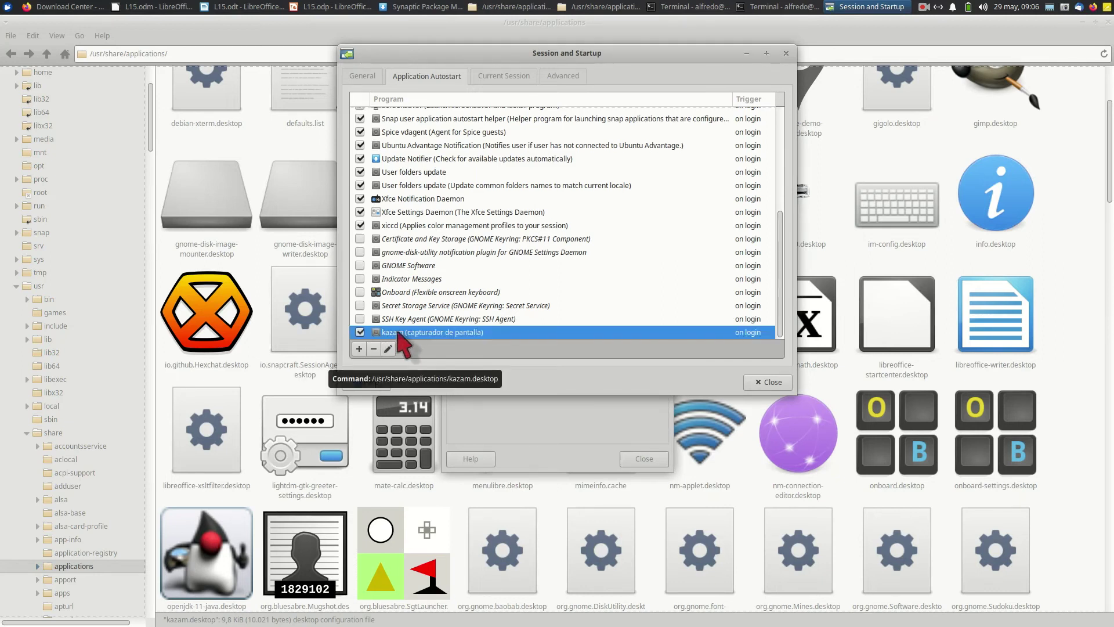
left_click(373, 350)
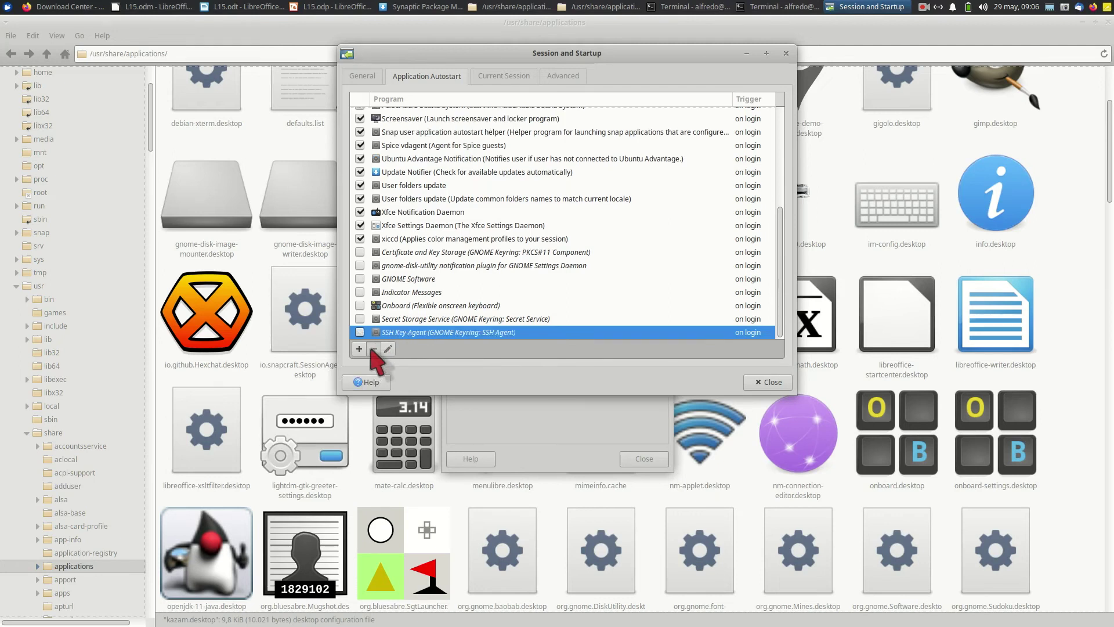
left_click(787, 53)
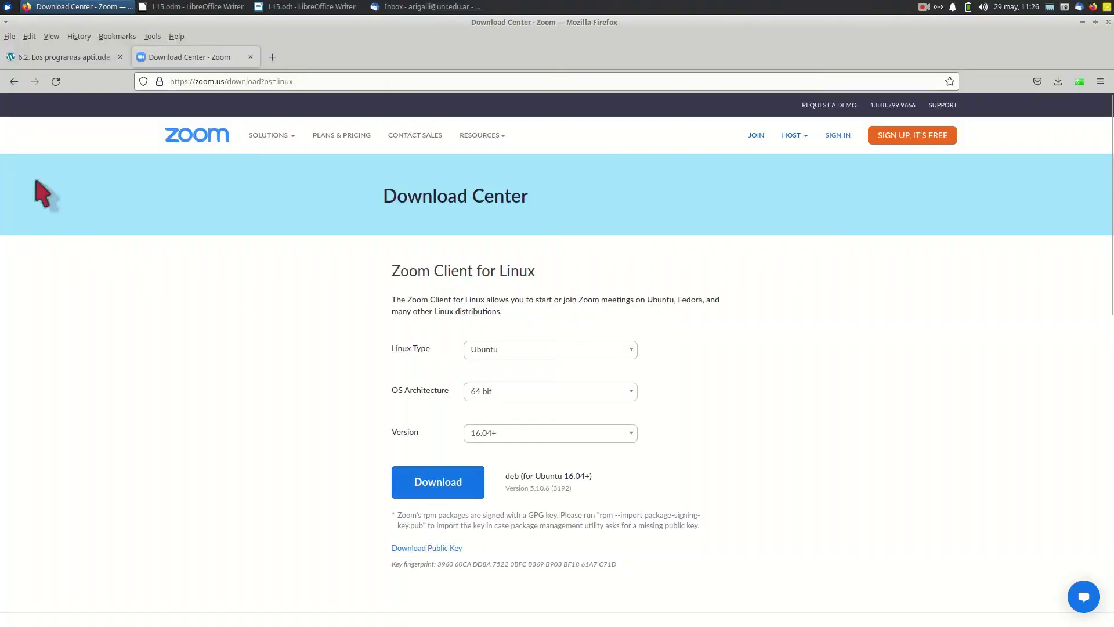
Step: Hide Image J from the Graphics category of the applications menu, and check that category again
left_click(7, 6)
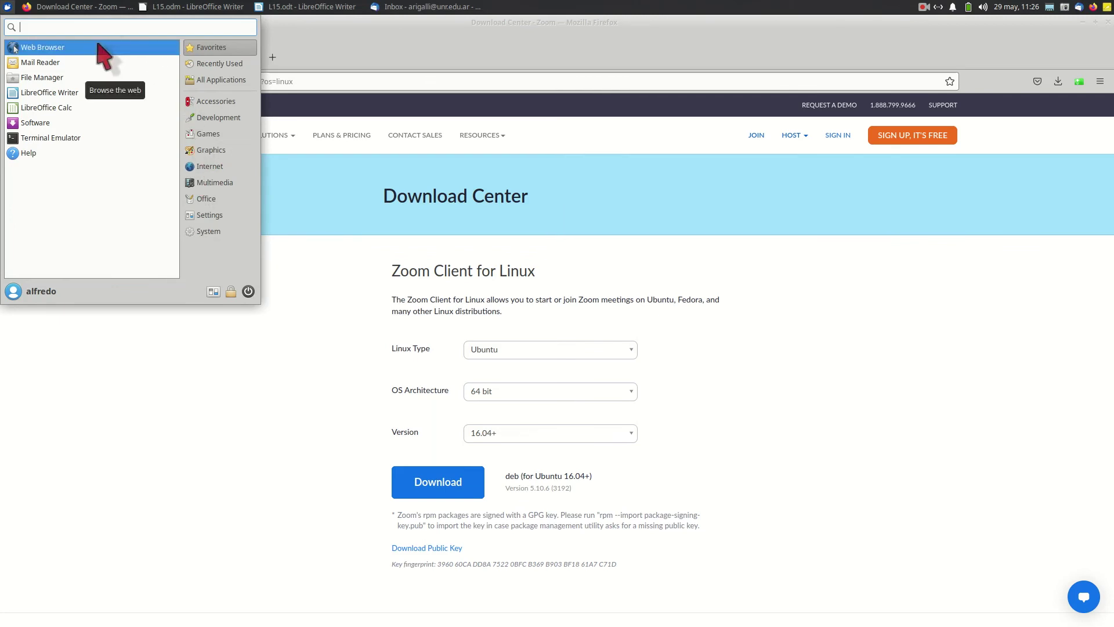
left_click(210, 152)
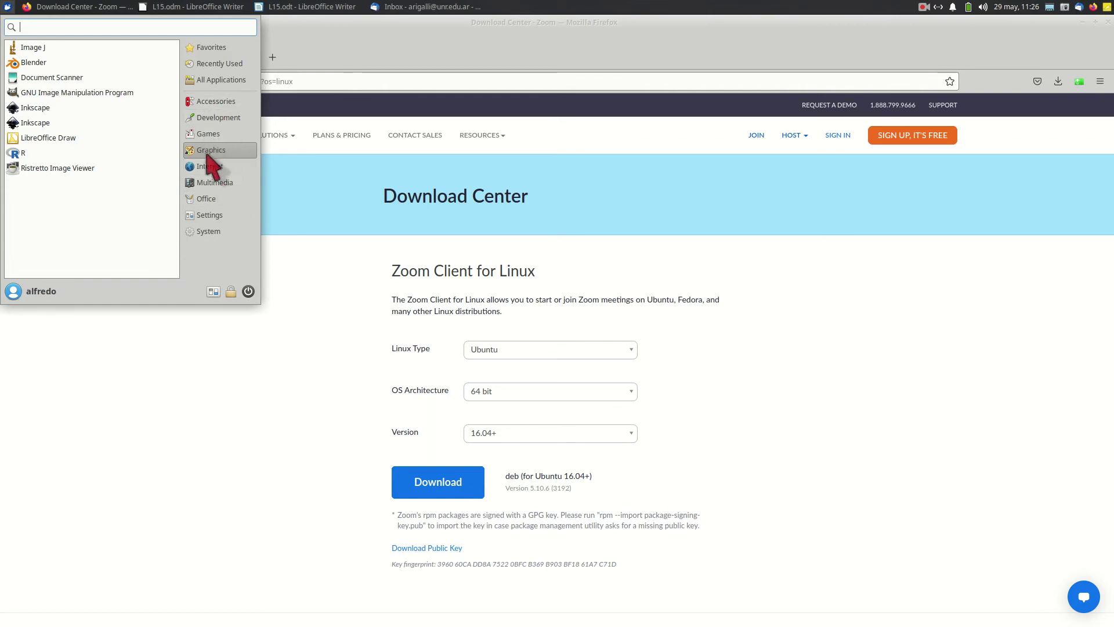
right_click(71, 58)
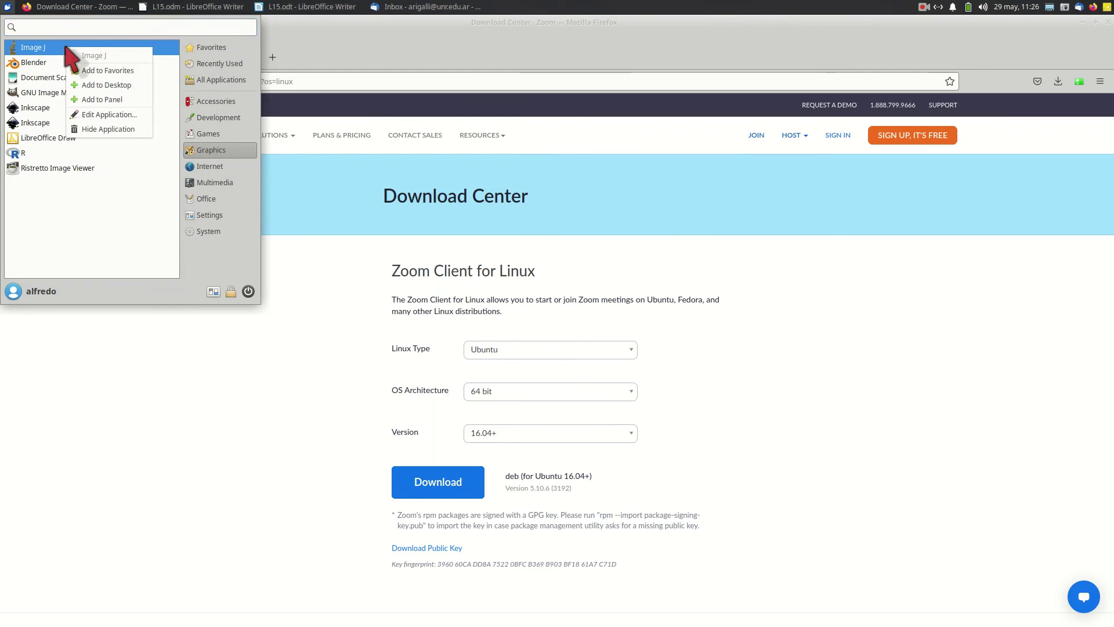
left_click(103, 129)
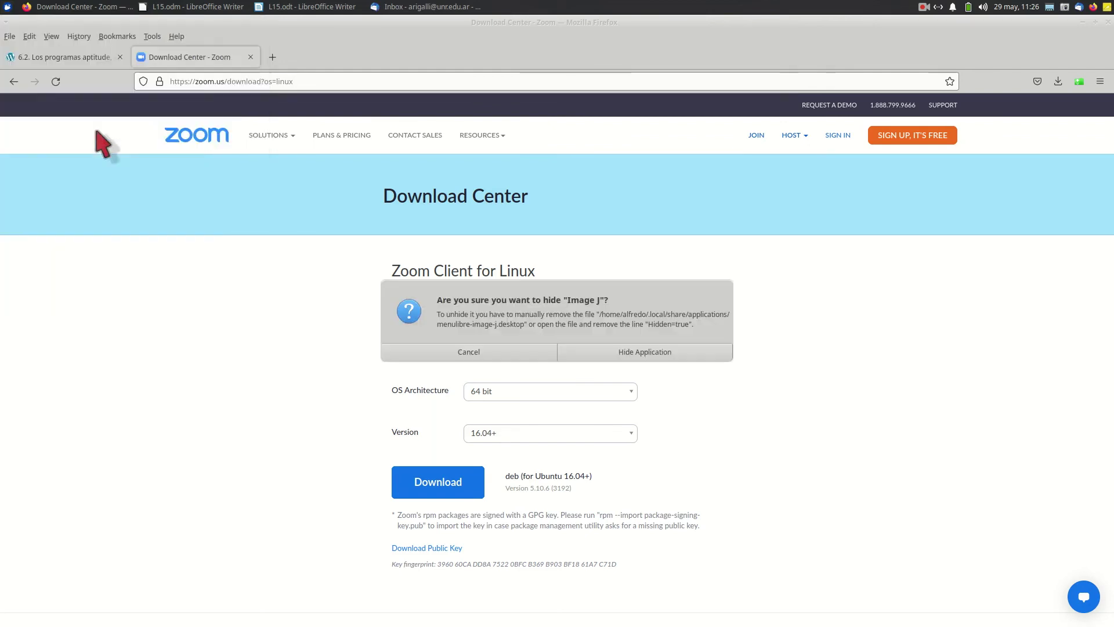
left_click(646, 358)
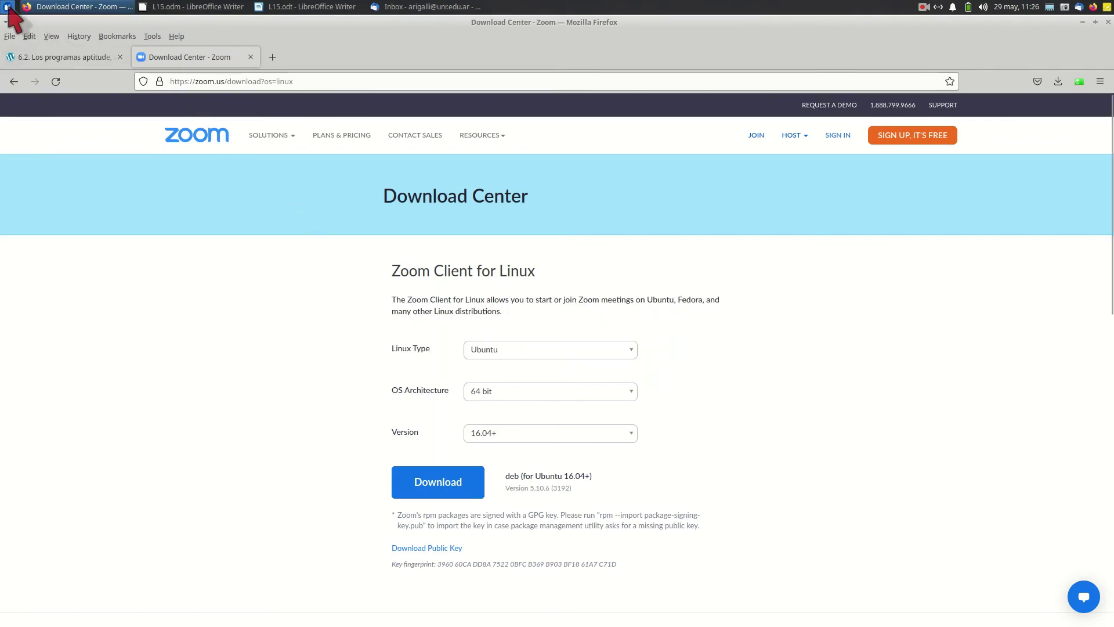
left_click(6, 7)
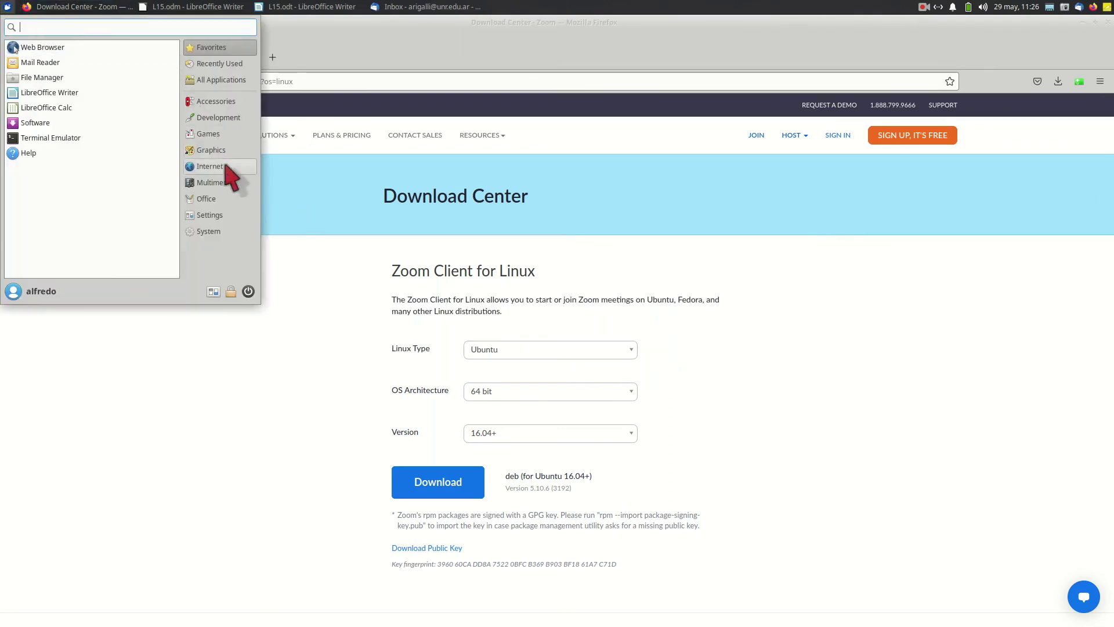
left_click(214, 150)
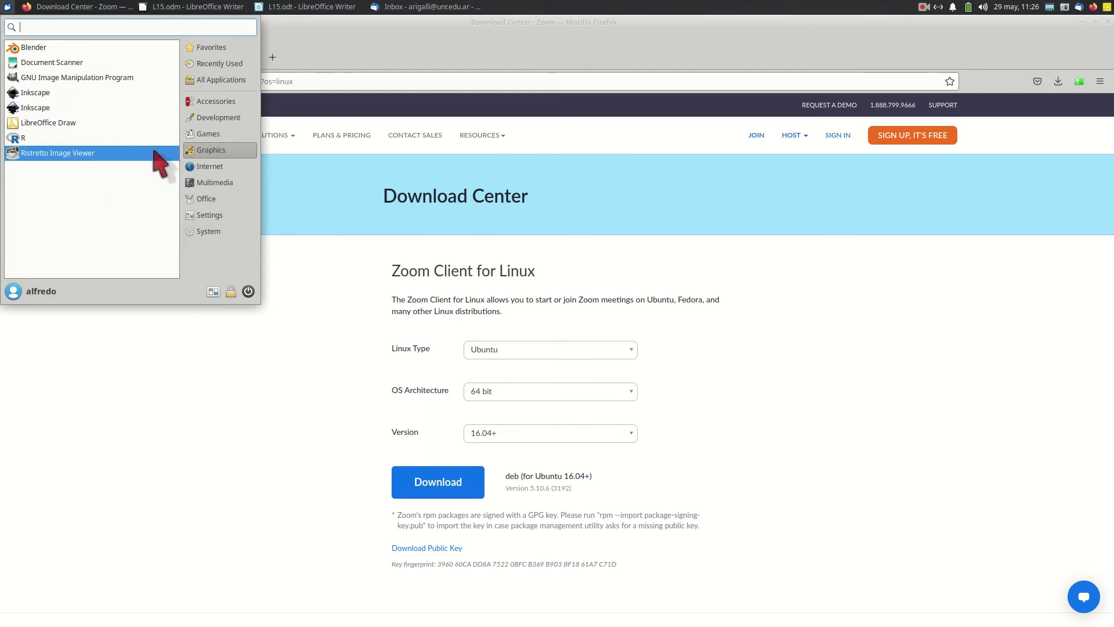
Step: Open the Menu Editor from the Settings category of the applications menu and maximize its window
left_click(219, 216)
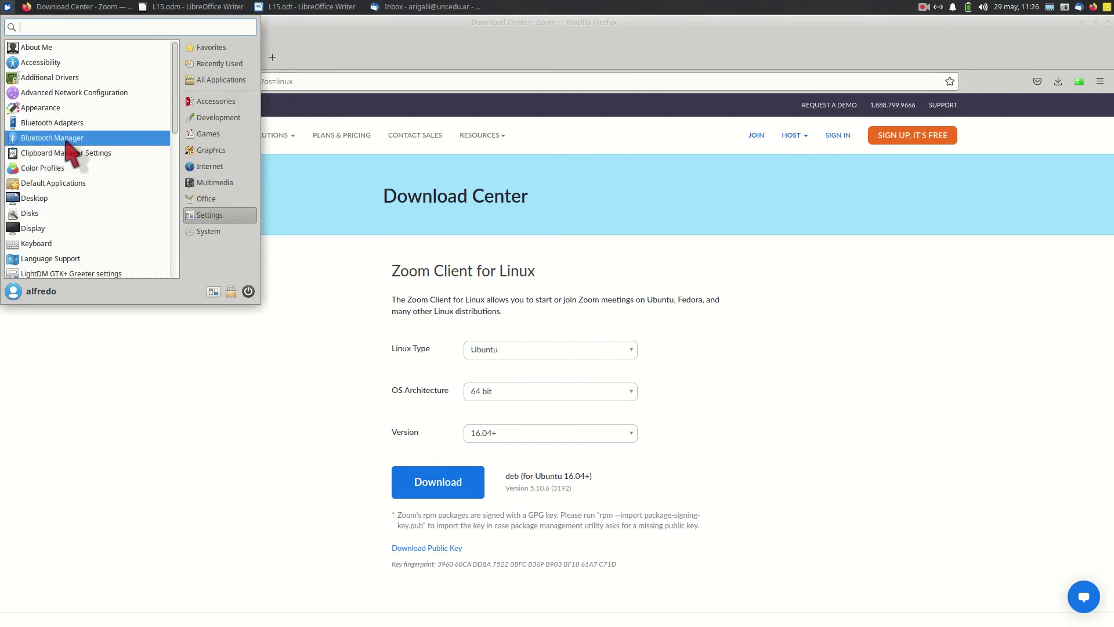
scroll(63, 197, "down", 1)
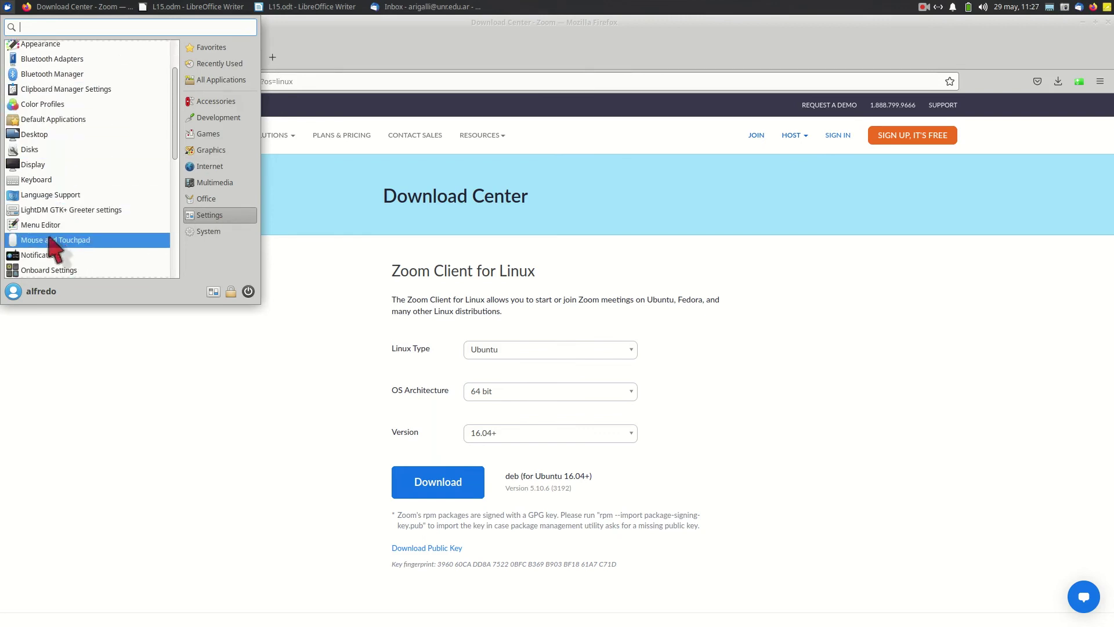
left_click(50, 225)
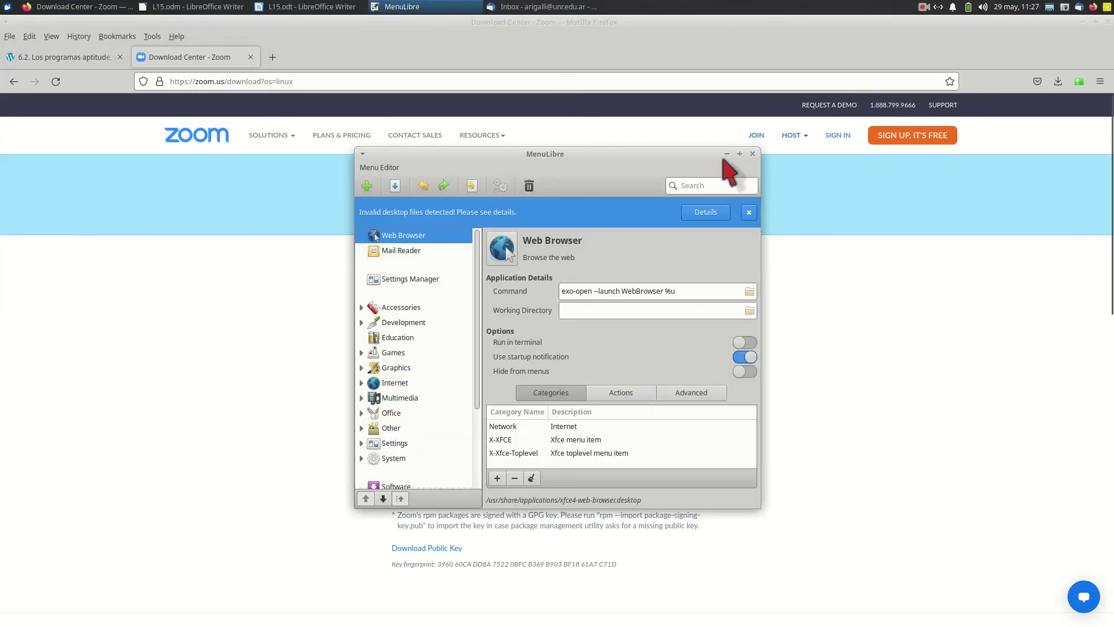
left_click(740, 153)
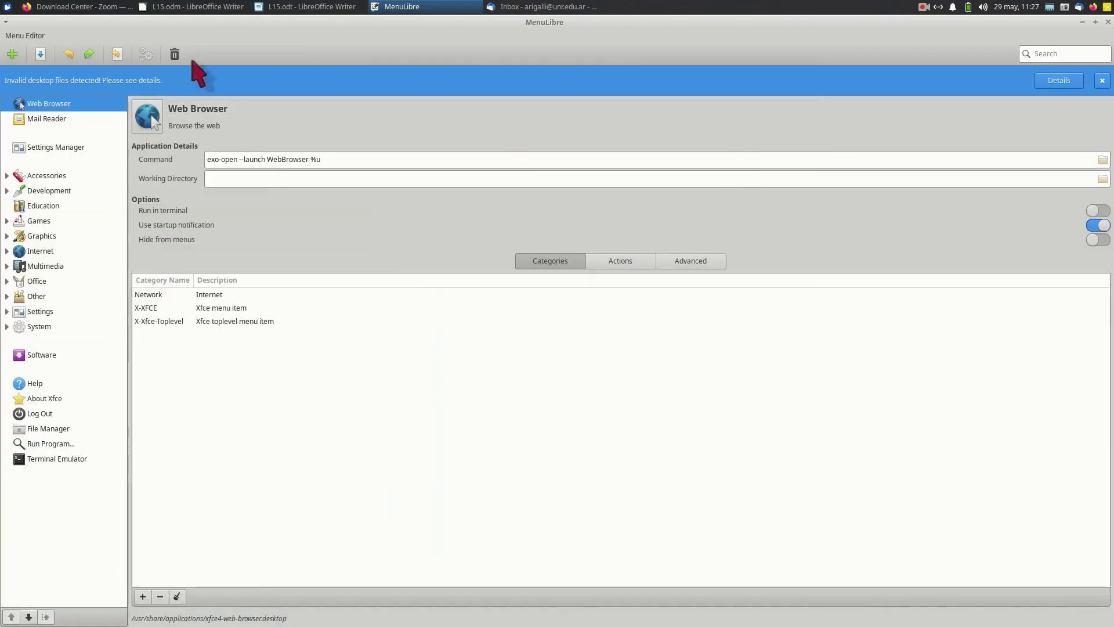
Step: Add a new launcher inside the Education category
left_click(37, 206)
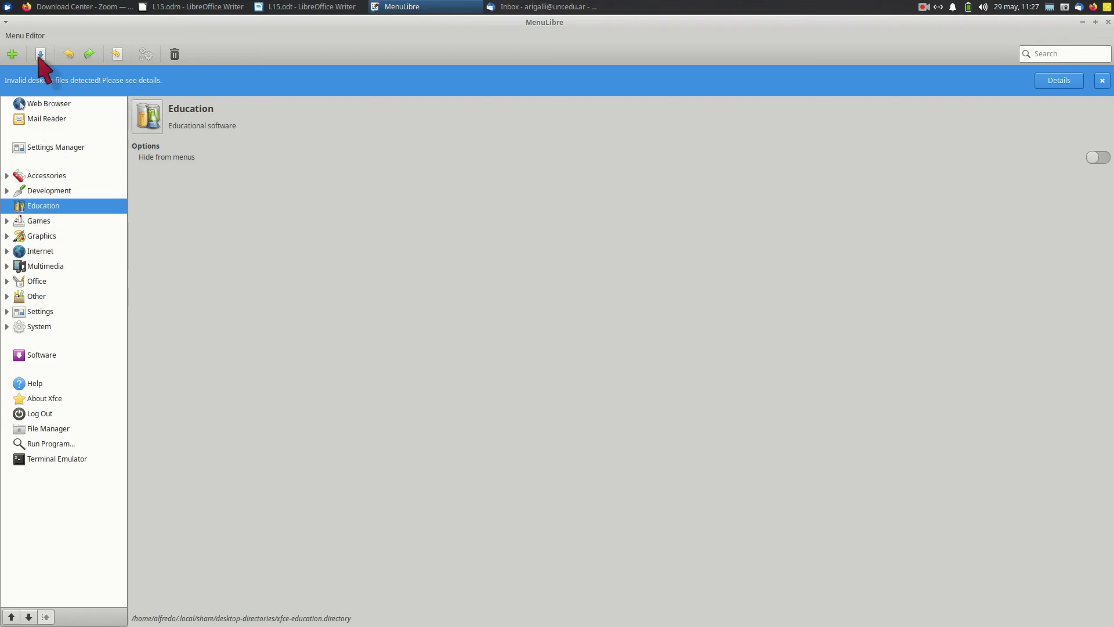
left_click(12, 54)
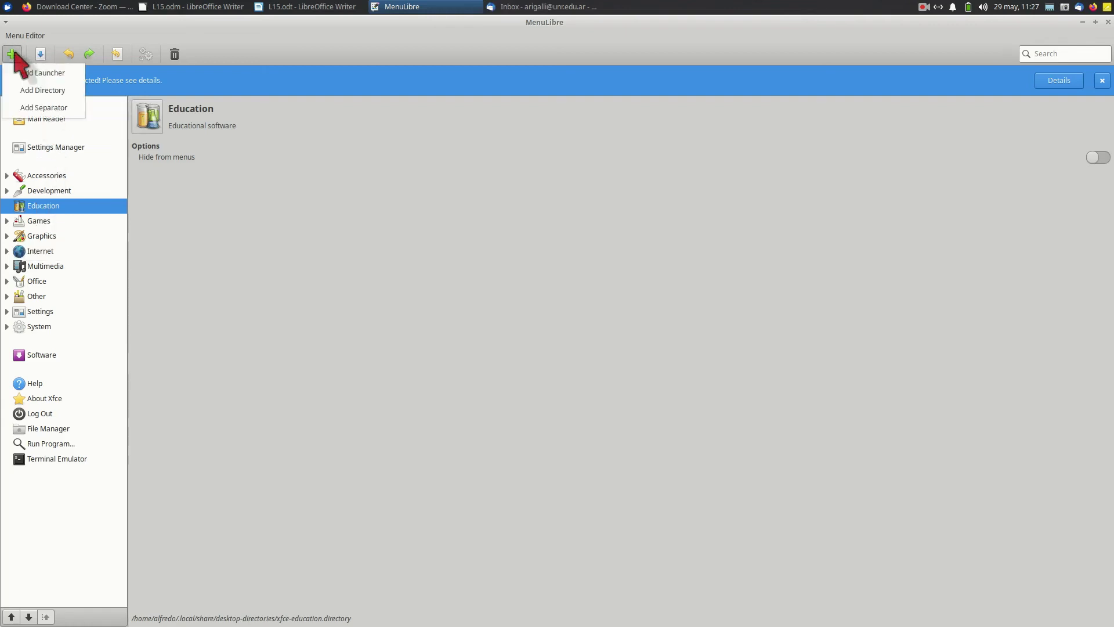
left_click(76, 76)
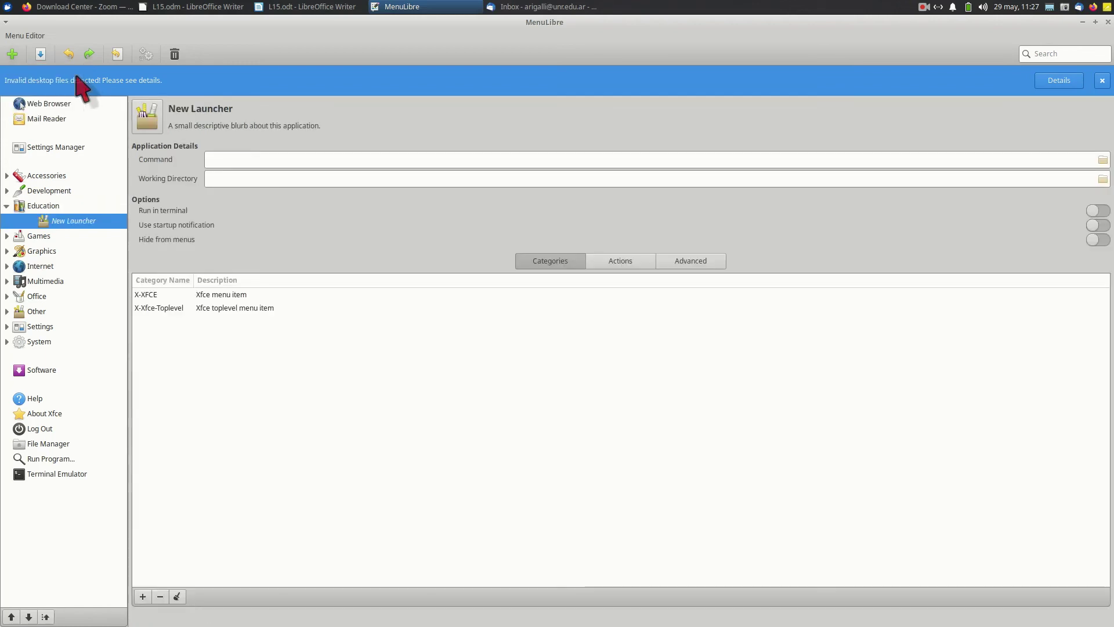
Step: Assign the imagej1 icon to the new launcher from the icon browser
left_click(150, 114)
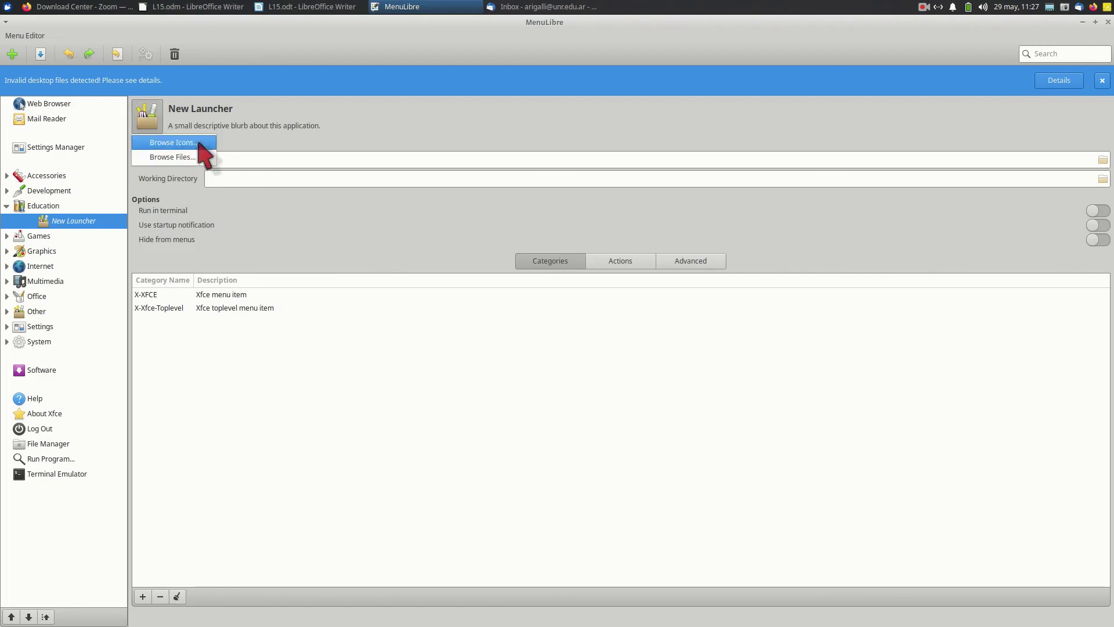
left_click(174, 143)
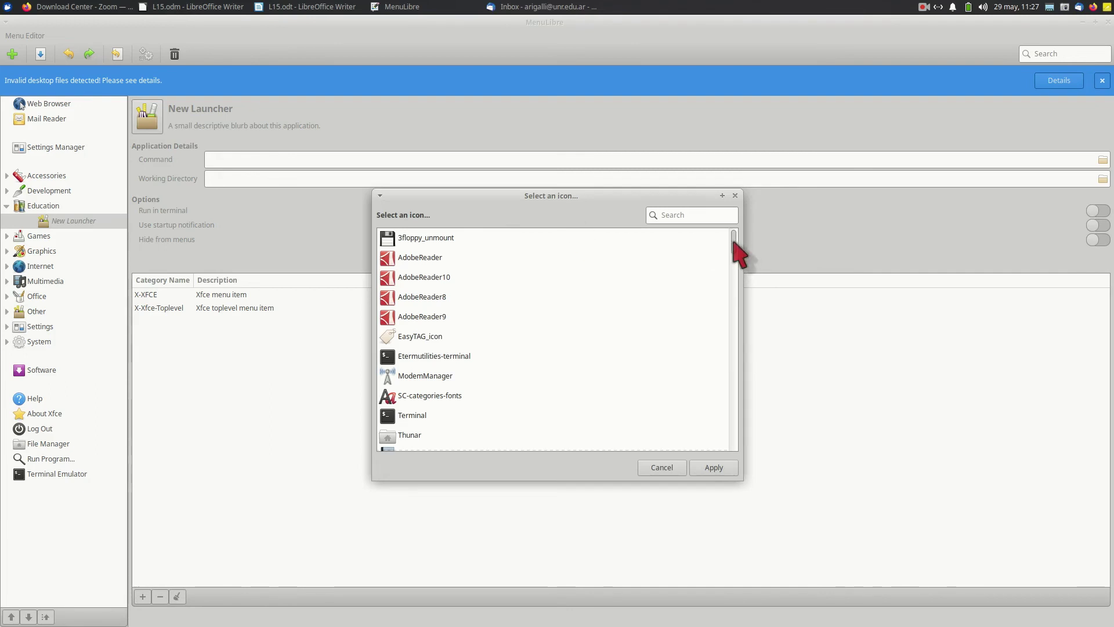
left_click_drag(734, 243, 734, 339)
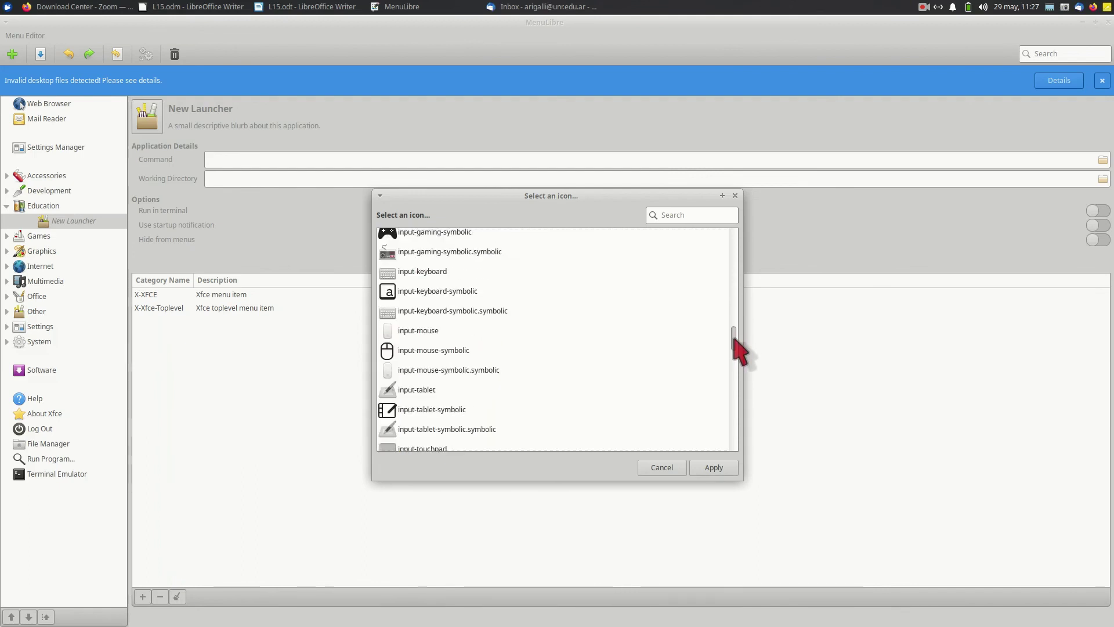
scroll(527, 318, "up", 3)
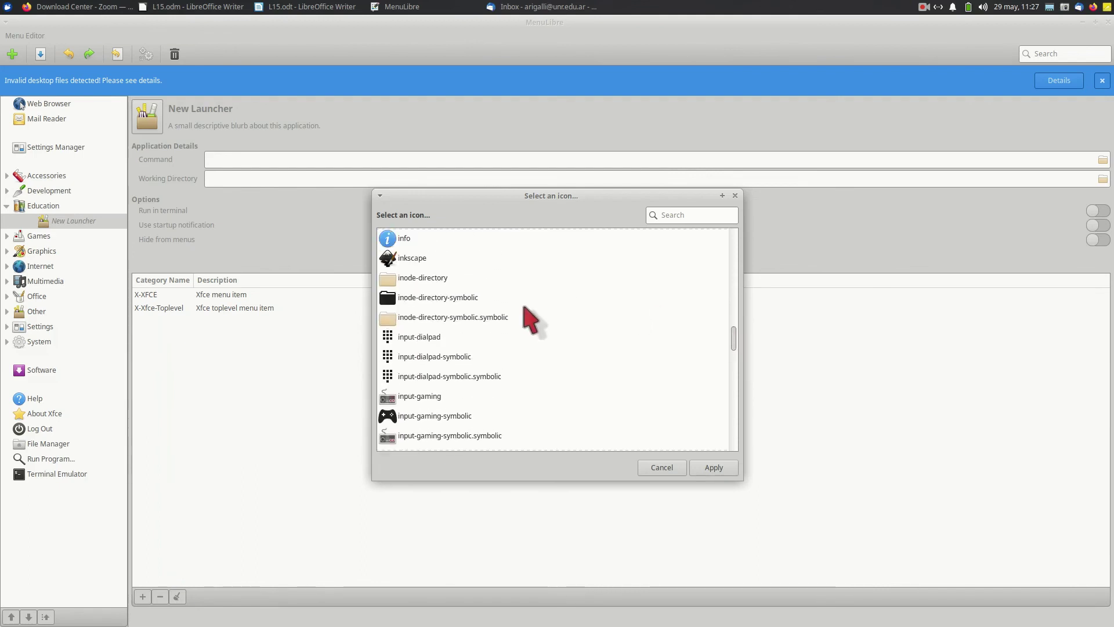
scroll(529, 319, "up", 3)
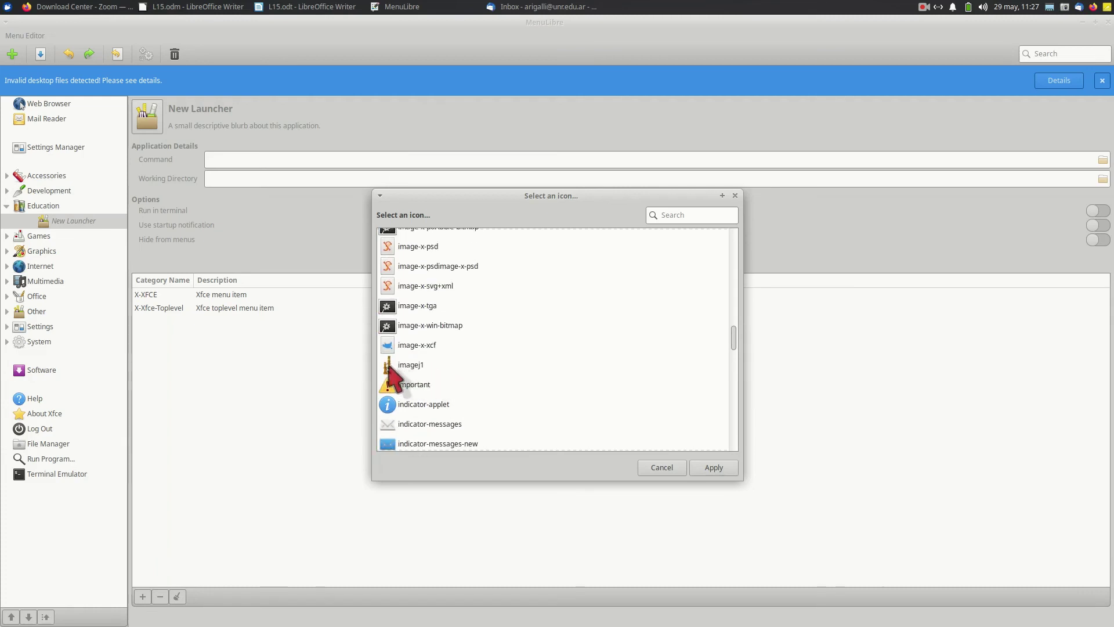
left_click(416, 364)
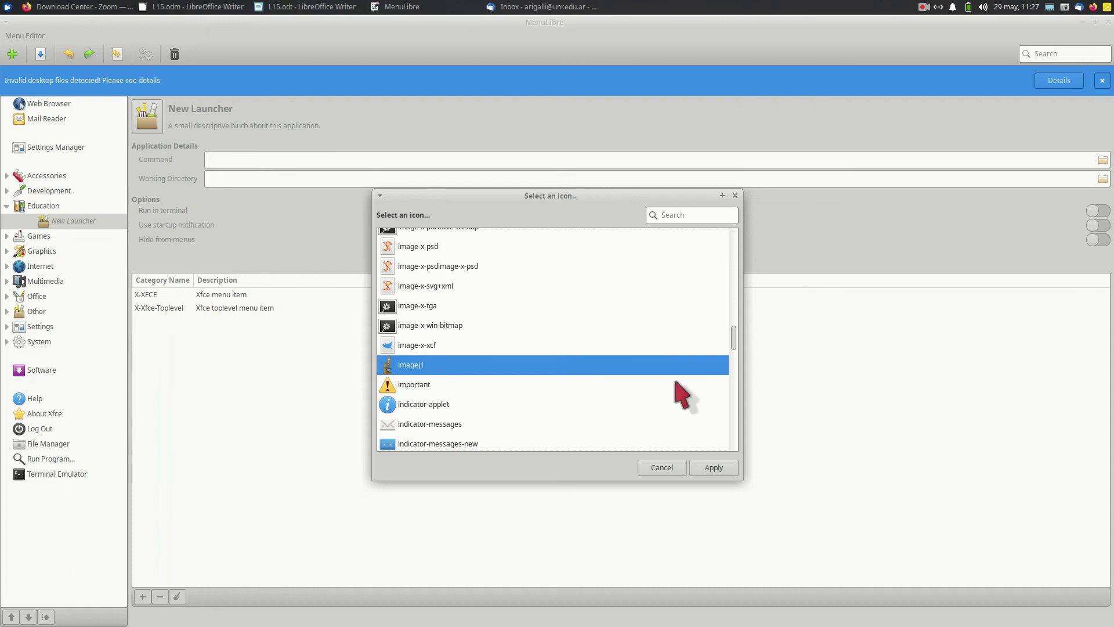
left_click(713, 468)
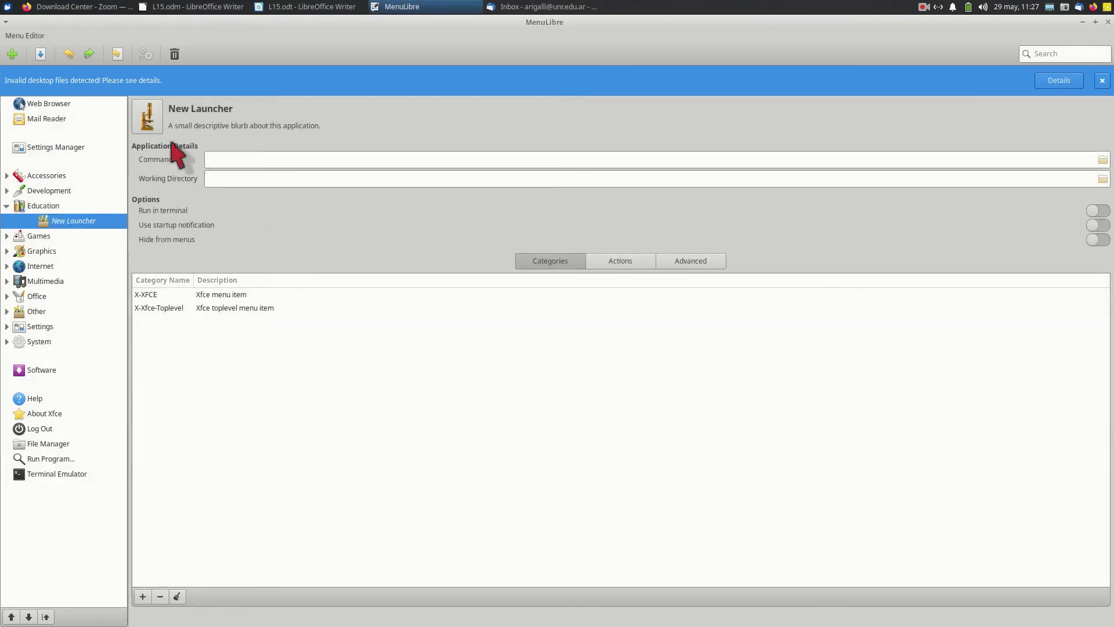
Step: Name the launcher "Image J" and set its description to "software manejo de imágenes"
left_click(192, 110)
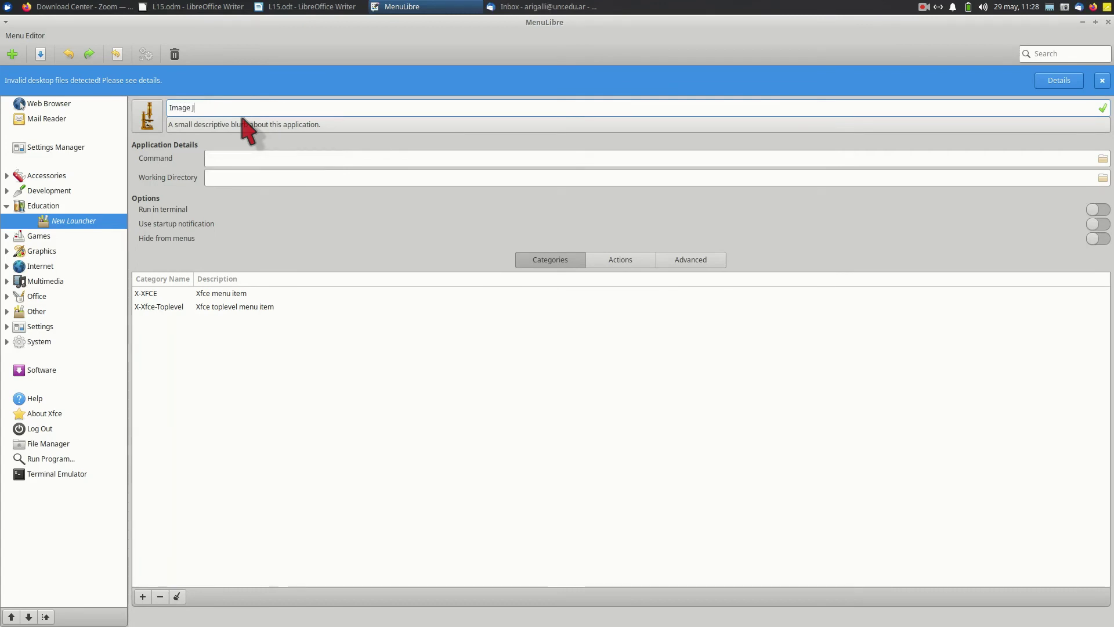
left_click(234, 125)
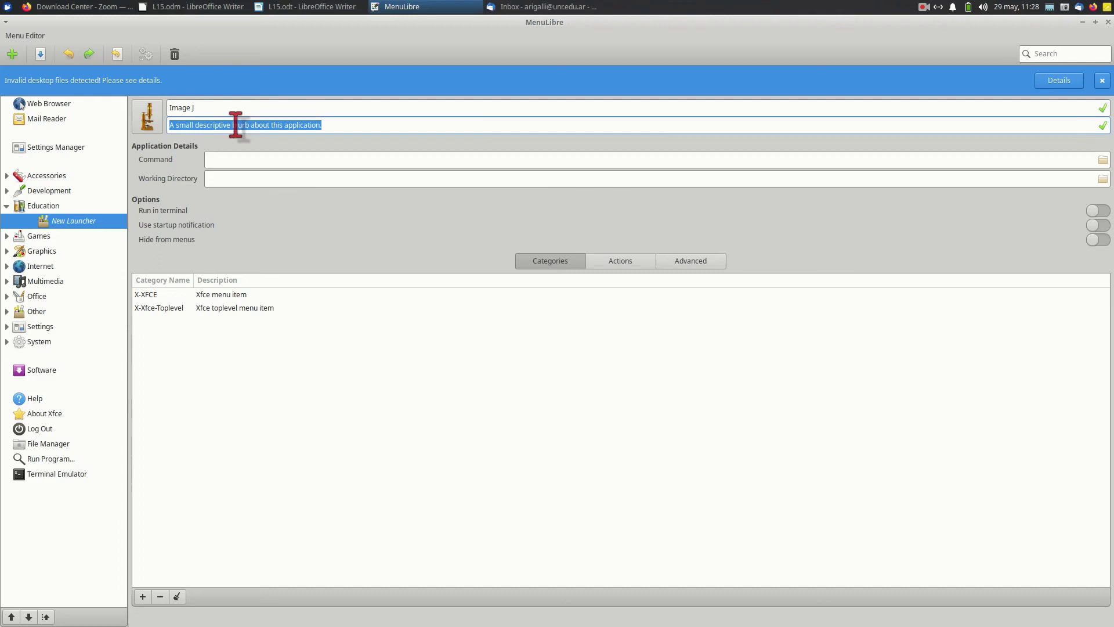
type("software manejo de imágenes")
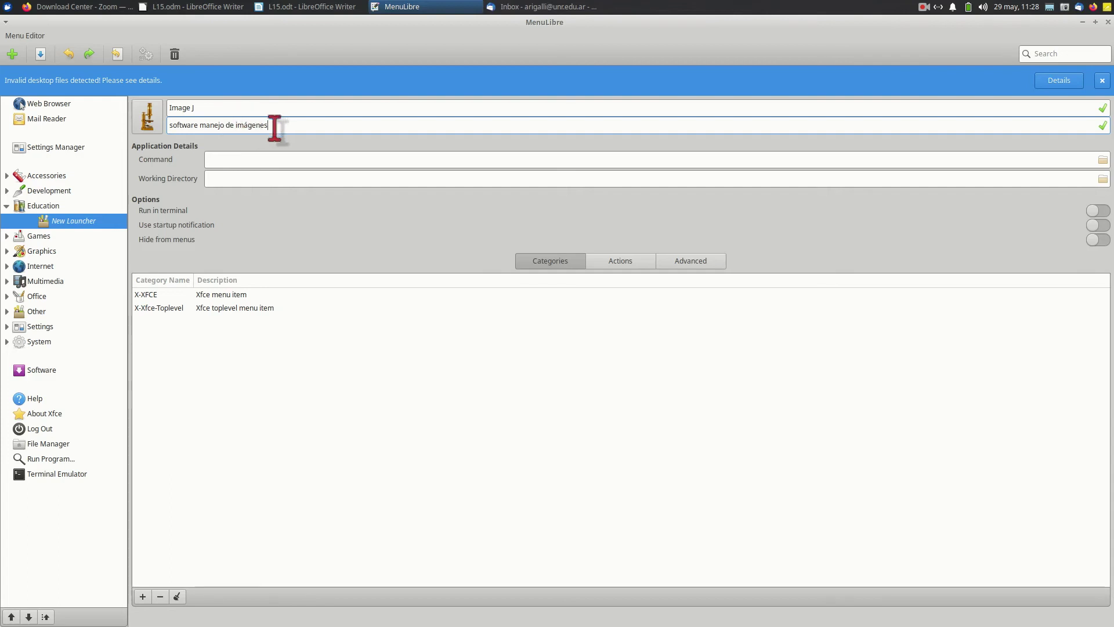
Step: Set the launcher's command to /usr/share/applications/imagej.desktop by browsing for the file
left_click(244, 158)
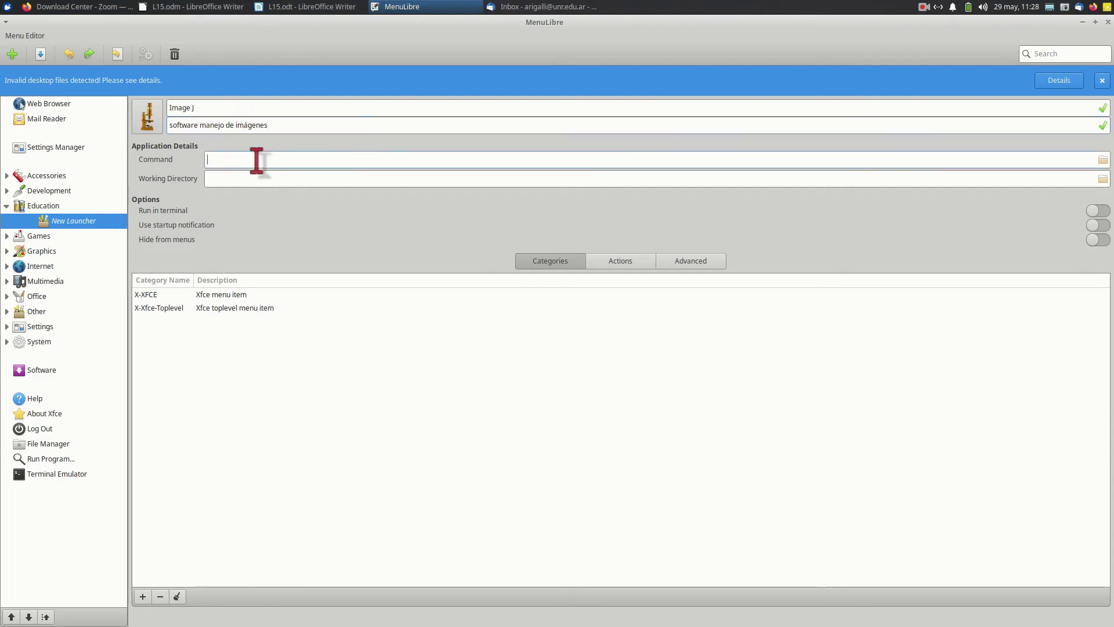
left_click(1103, 159)
double_click(383, 250)
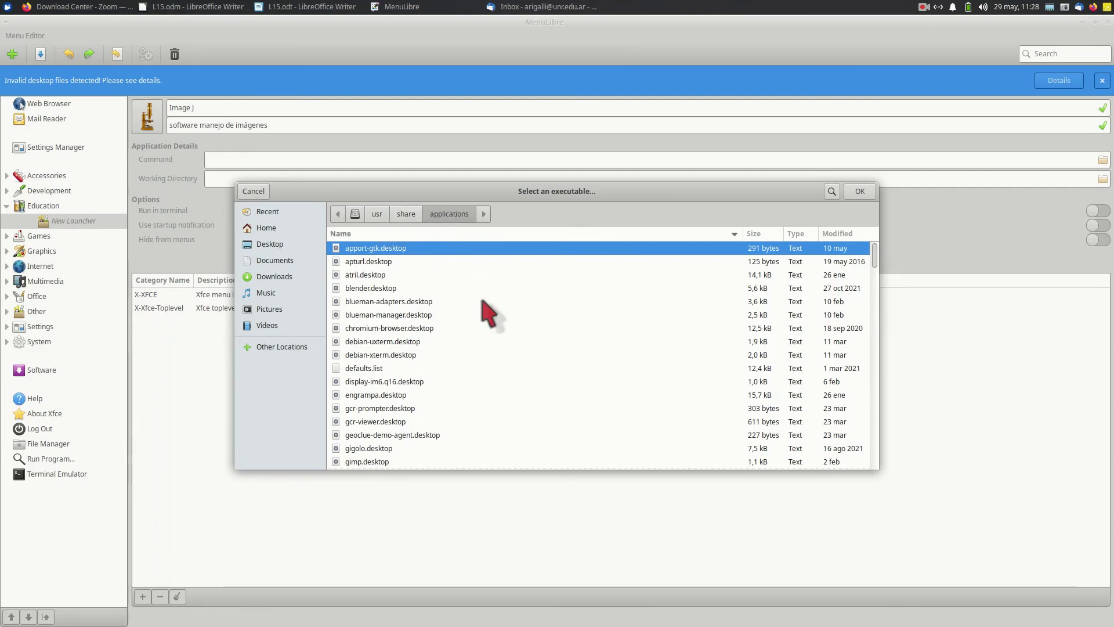
scroll(558, 349, "down", 5)
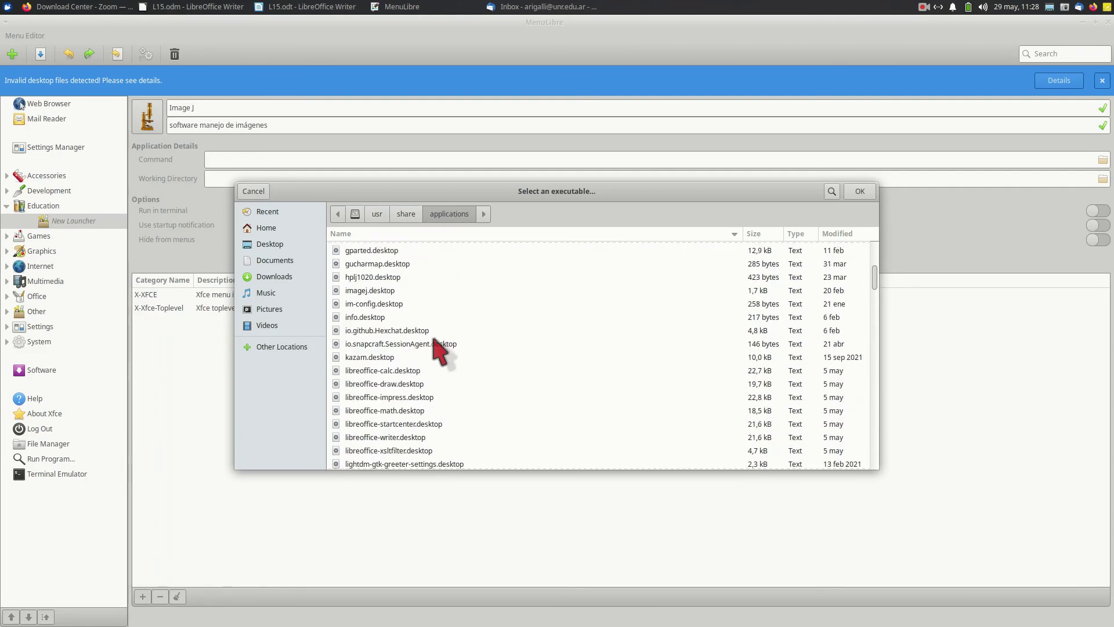
left_click(360, 292)
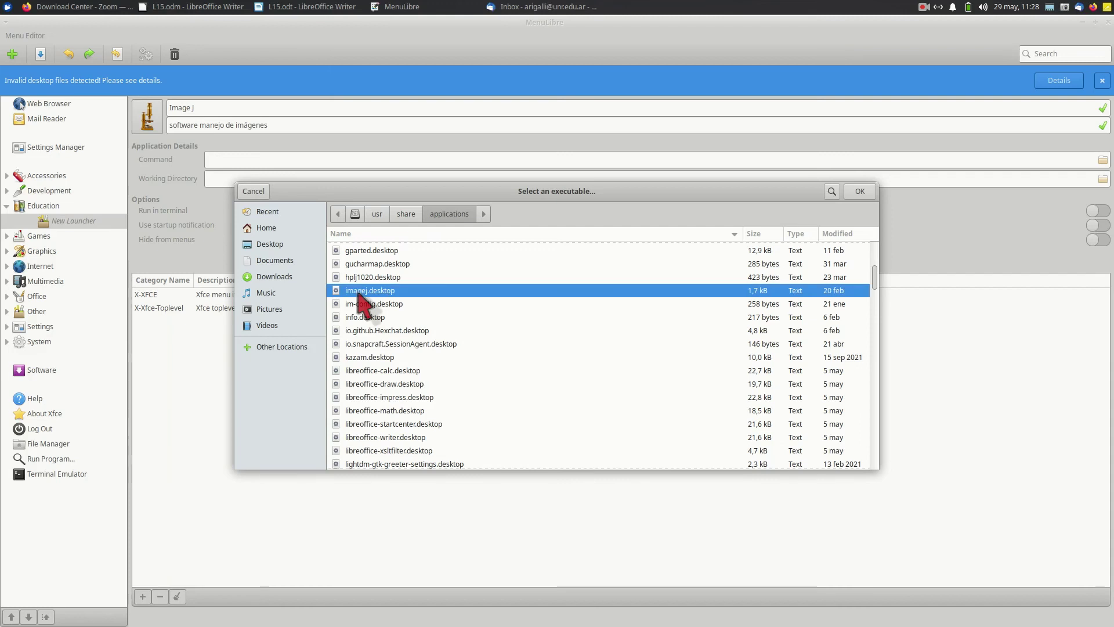
left_click(859, 193)
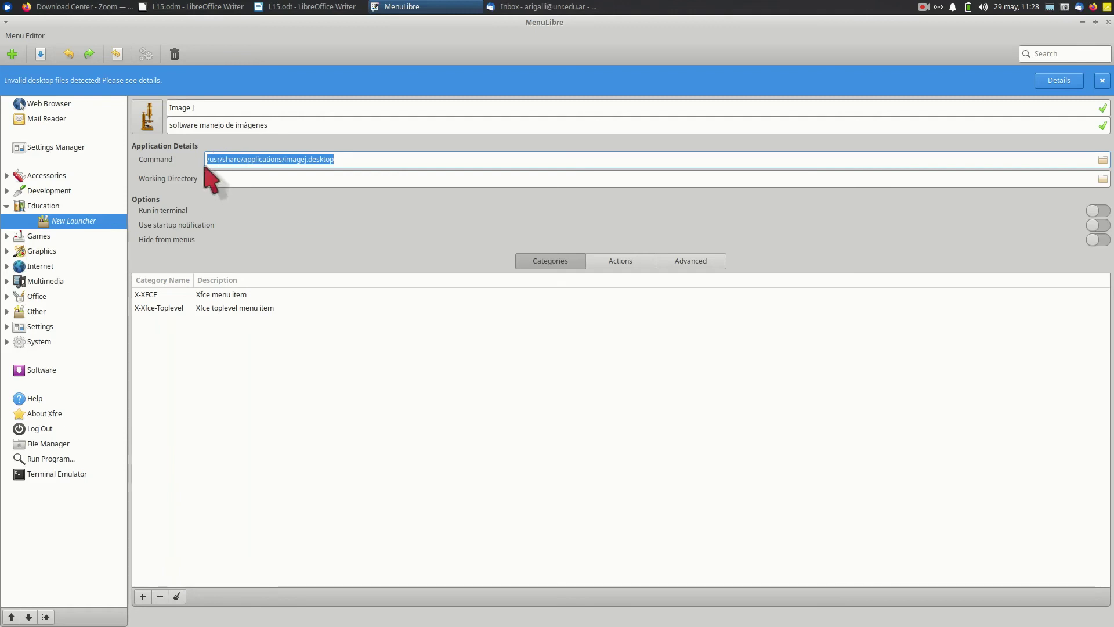
Step: Set the launcher's working directory to /usr/share/applications by browsing to the recent applications folder
left_click(286, 176)
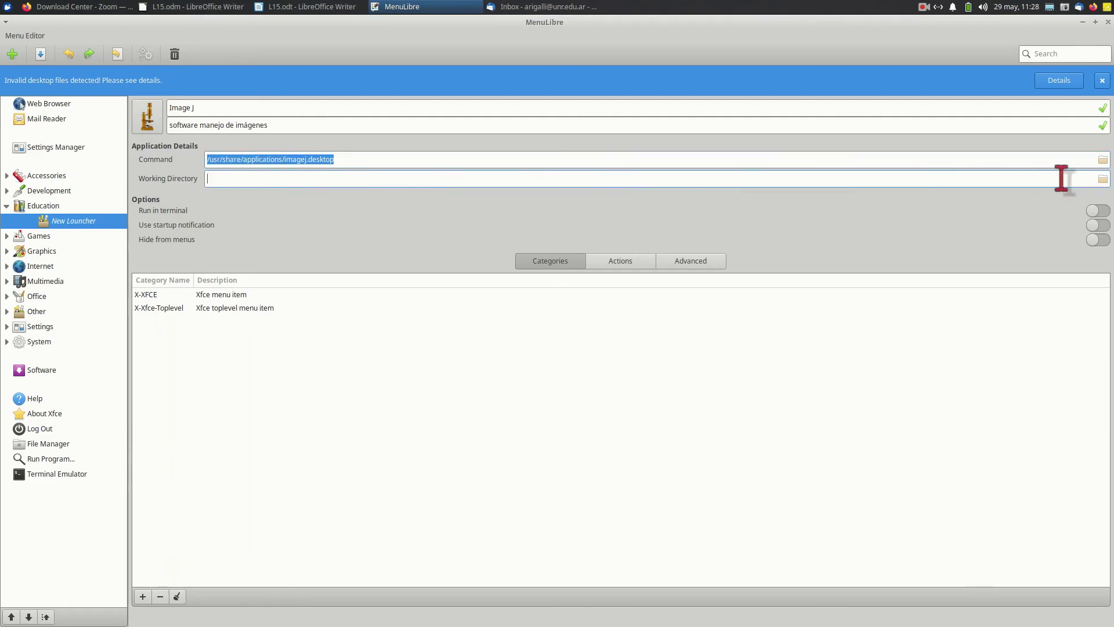
left_click(1102, 178)
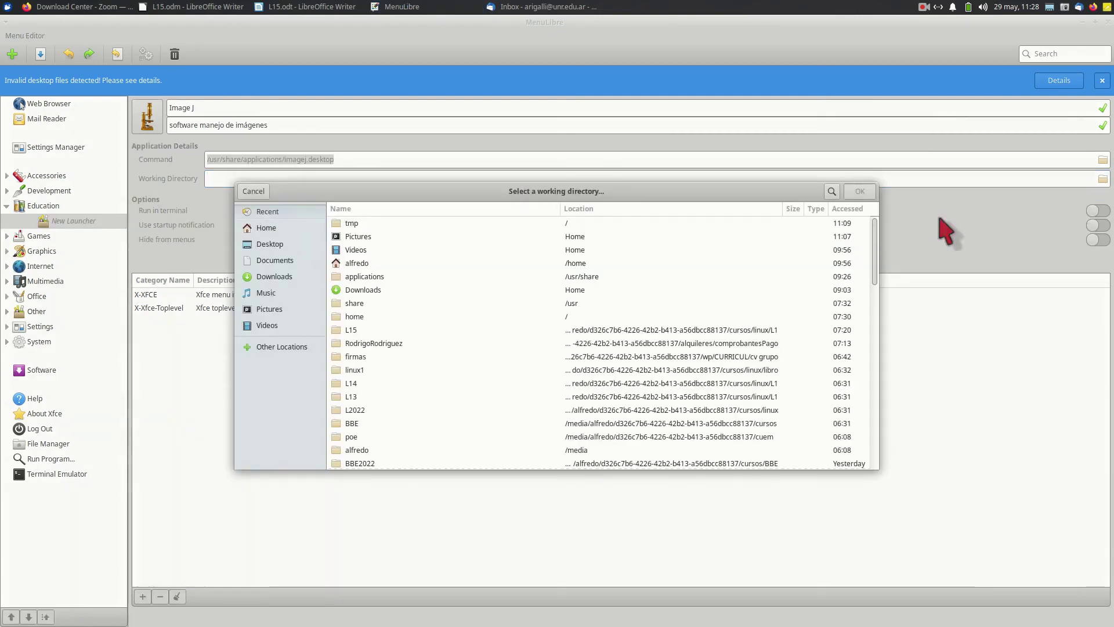
left_click(362, 276)
double_click(362, 277)
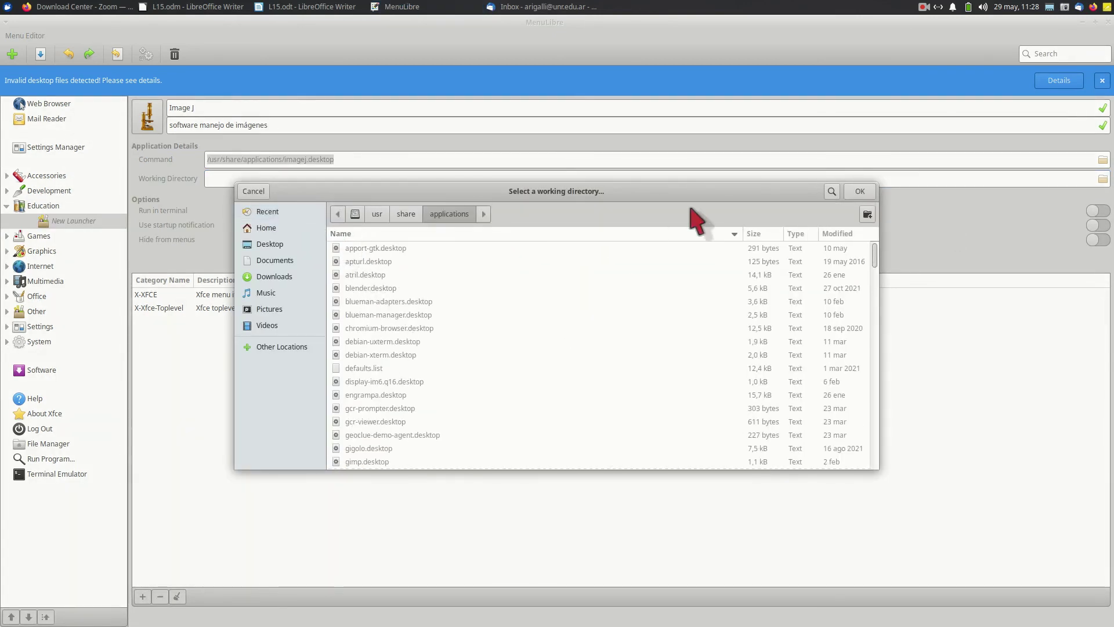
left_click_drag(858, 187, 856, 210)
left_click(859, 210)
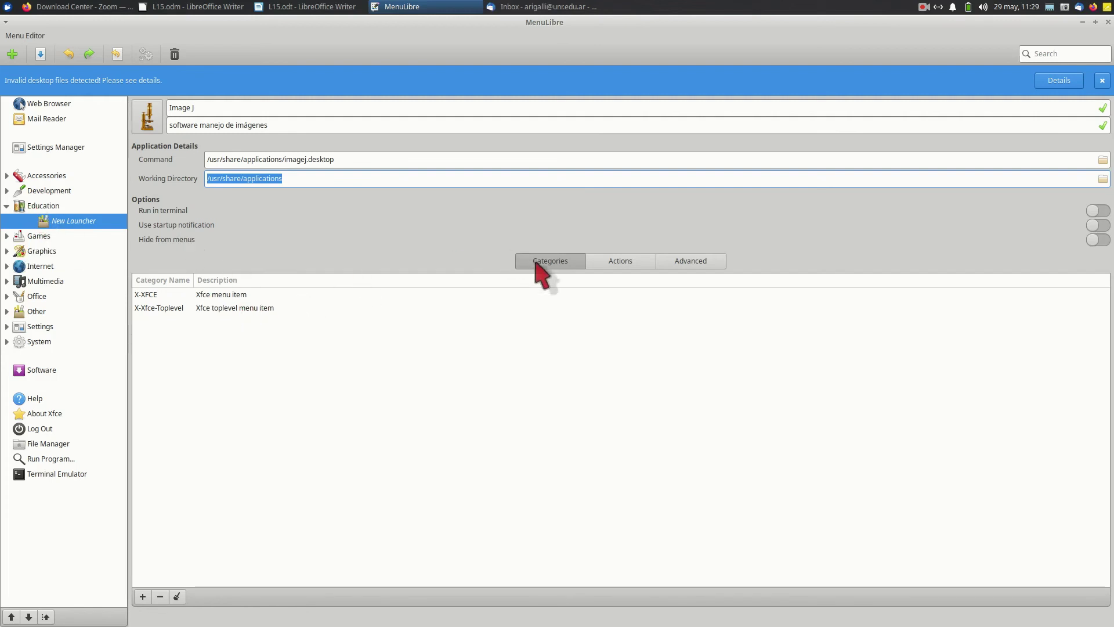
Step: Add an empty category row to the Image J launcher, save its changes and close the menu editor
left_click(192, 348)
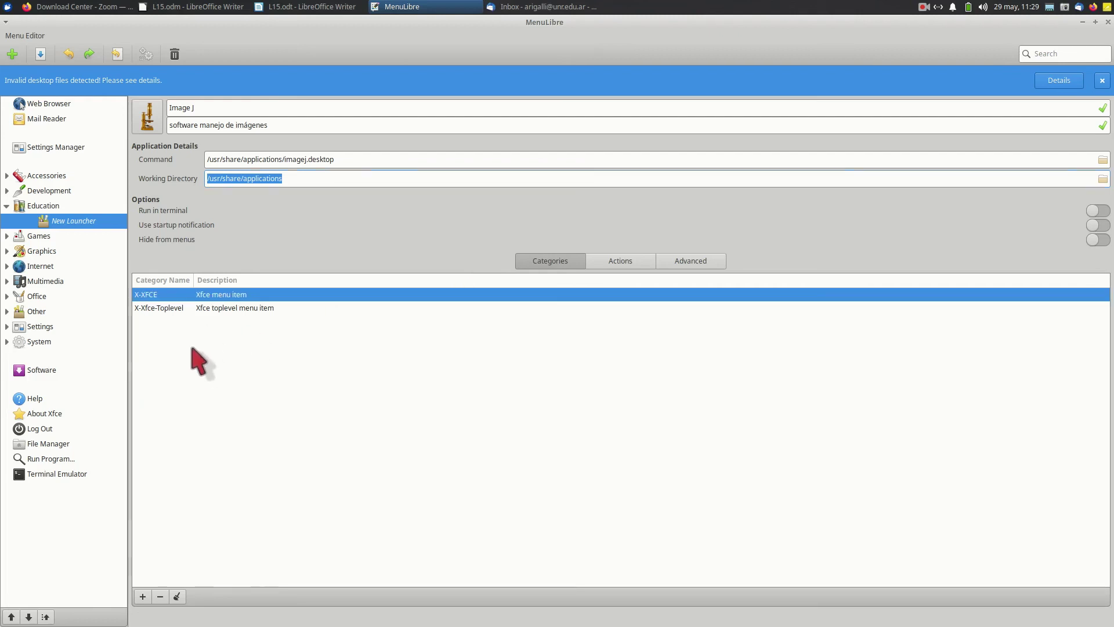
left_click(142, 596)
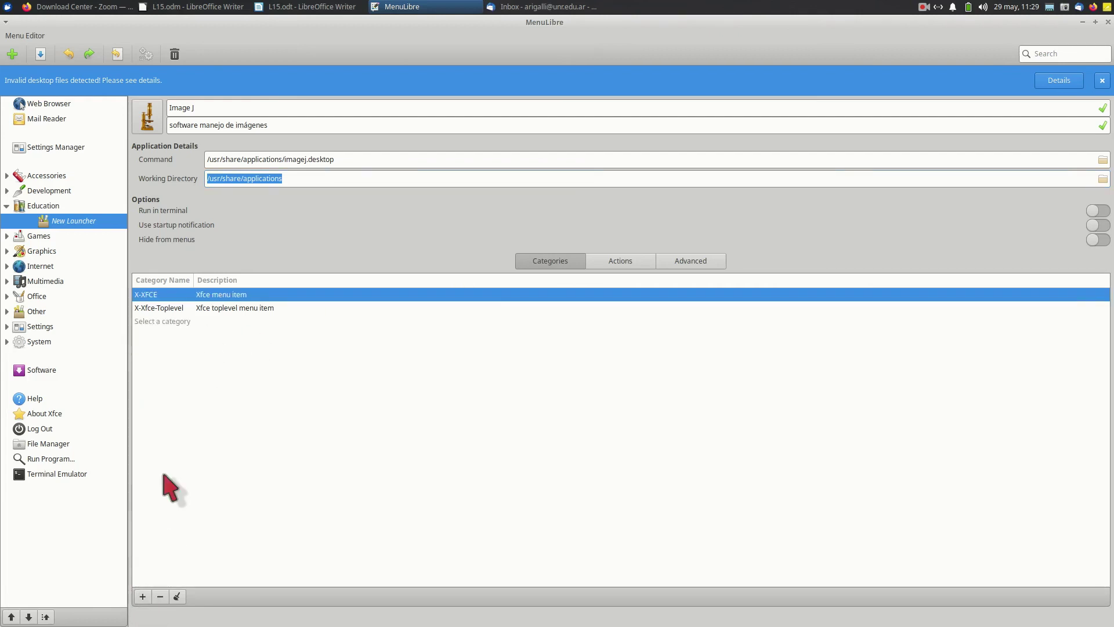
left_click(164, 323)
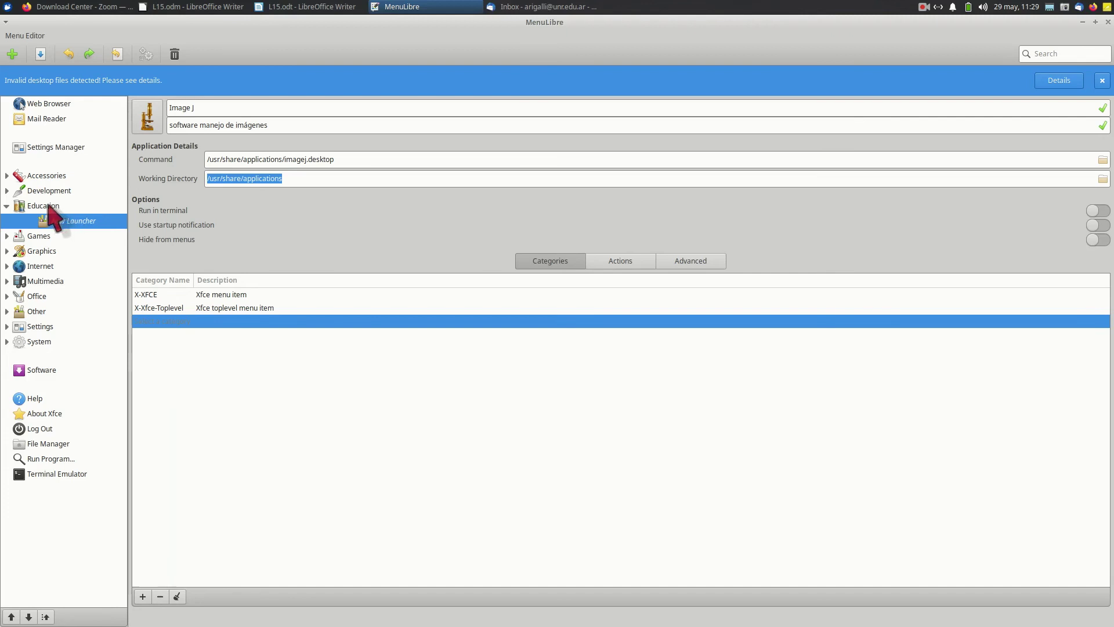
left_click(48, 207)
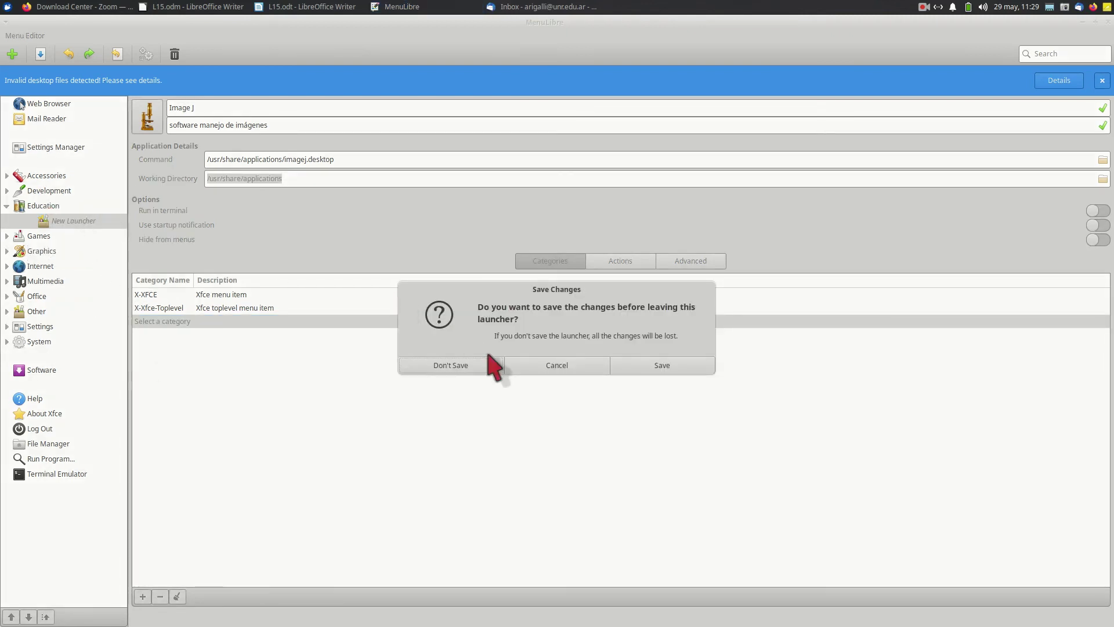
left_click(649, 366)
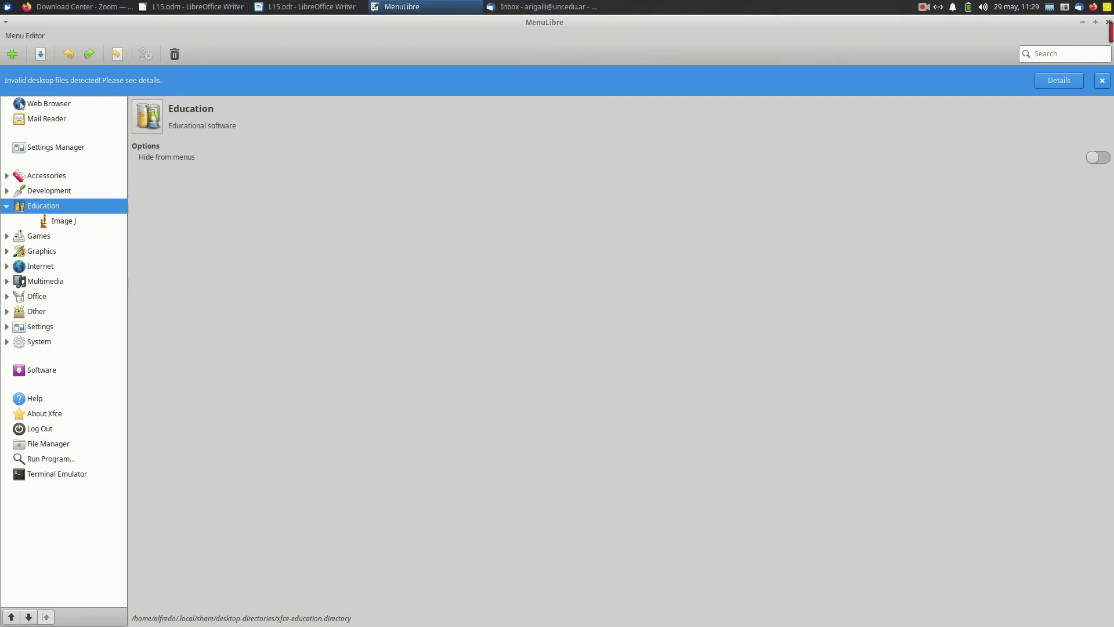
left_click(1108, 22)
Step: Check the Graphics and Education categories of the applications menu for the Image J launcher
left_click(8, 7)
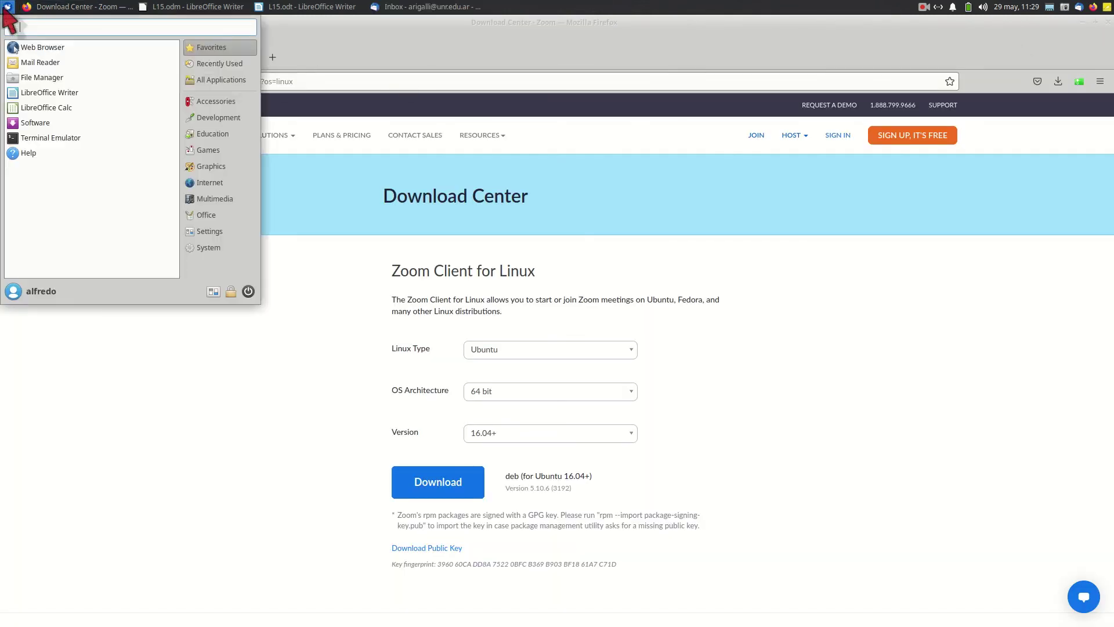
left_click(210, 167)
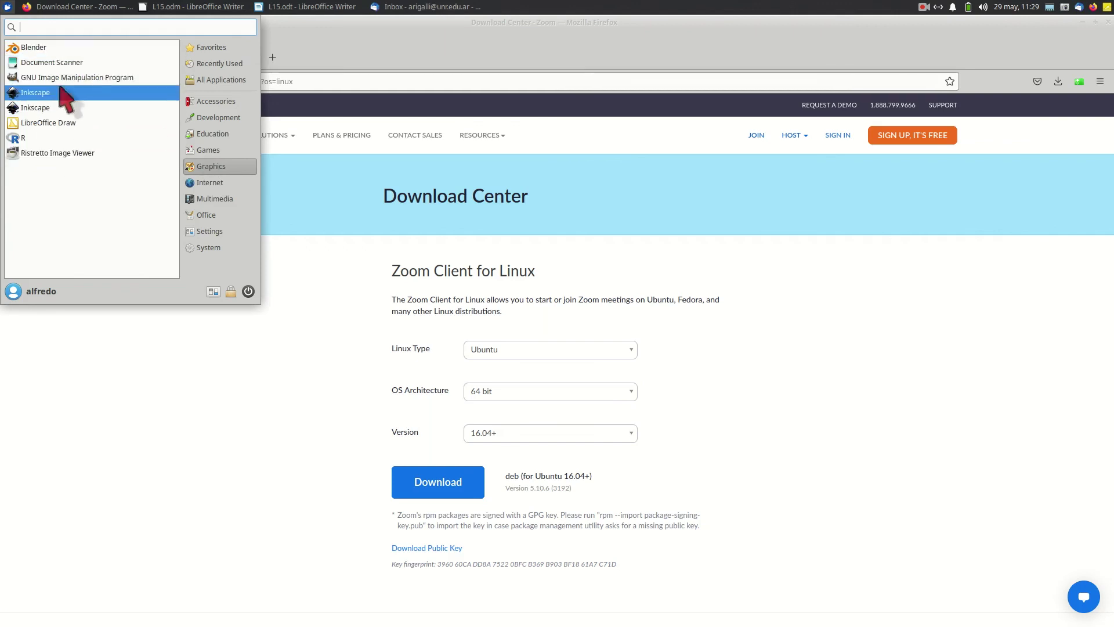
left_click(196, 134)
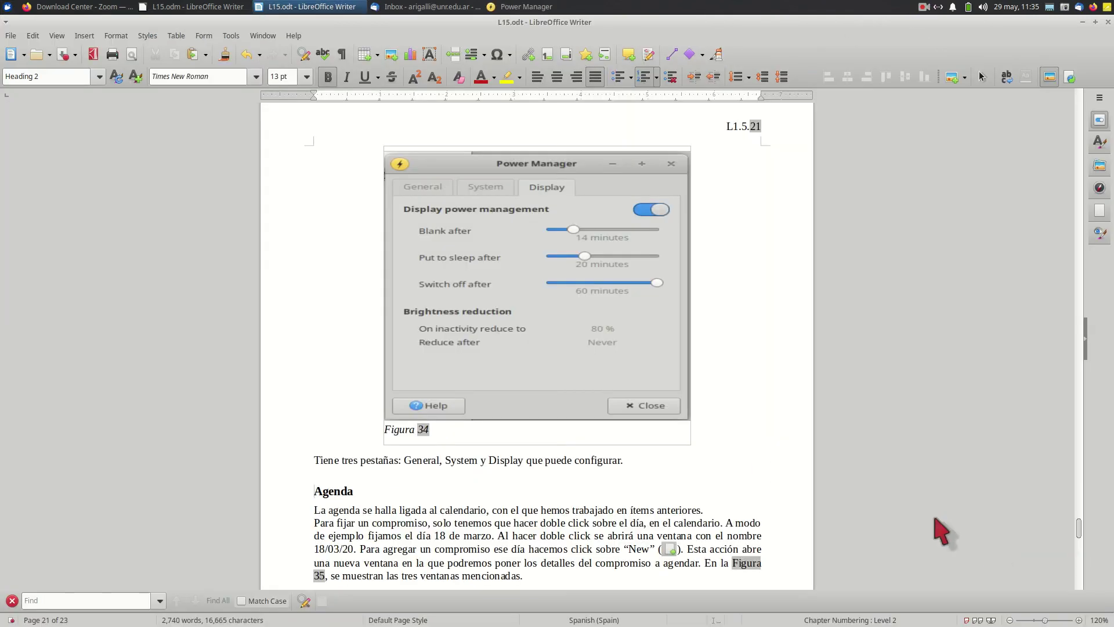
Step: Locate Power Manager in the Settings category of the applications menu, and dismiss the menu
left_click(8, 7)
left_click(215, 232)
scroll(56, 214, "down", 2)
scroll(58, 215, "down", 3)
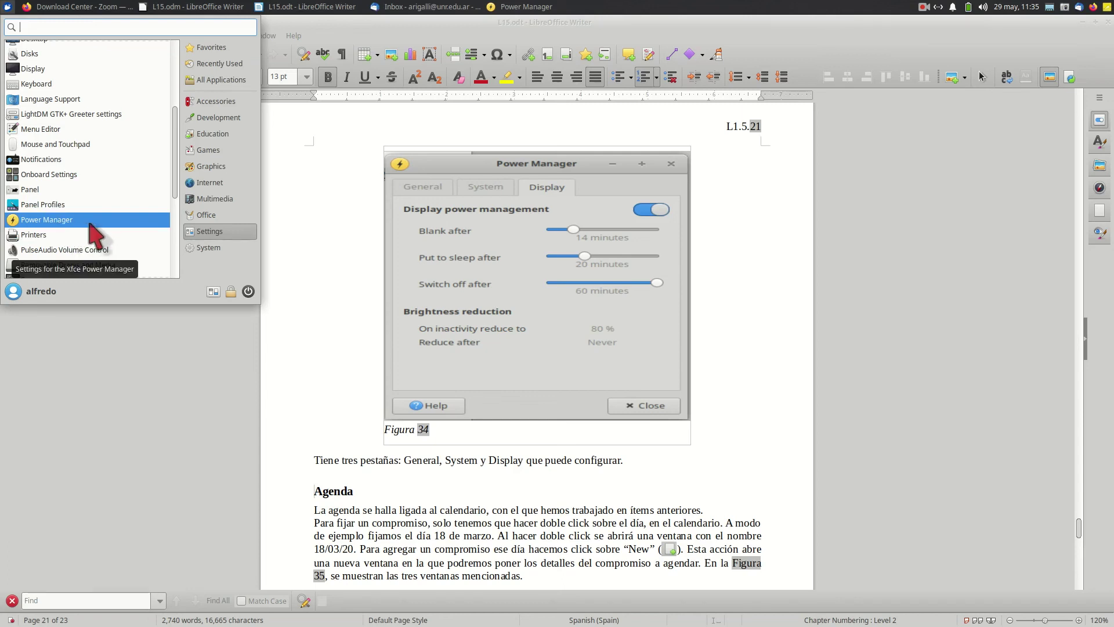
key("Escape")
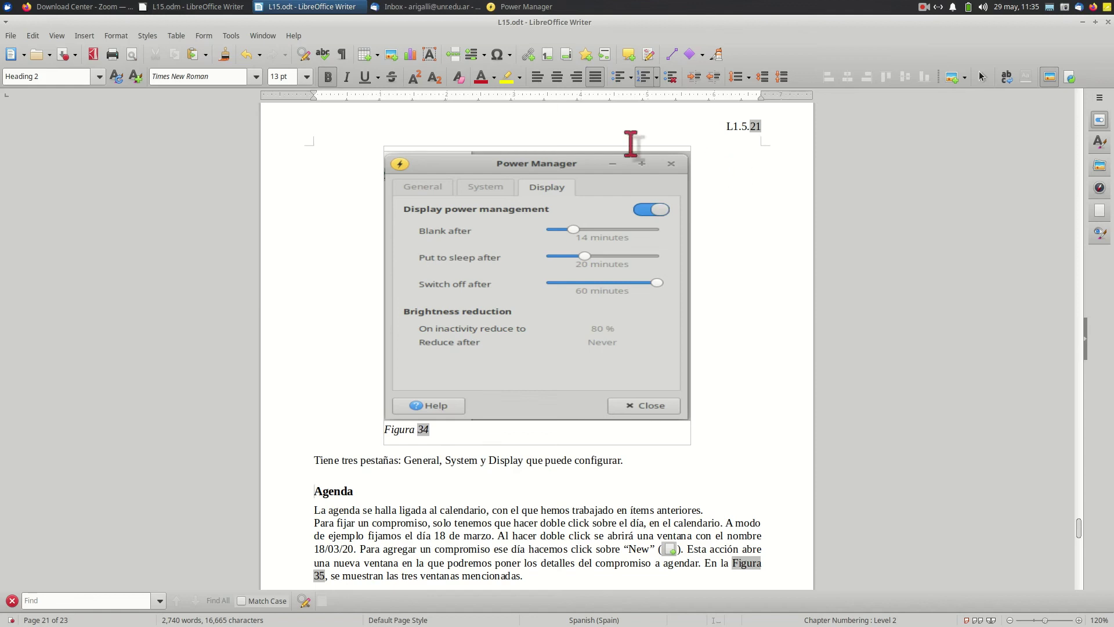
Step: Switch to the open Power Manager window and maximize it
left_click(498, 7)
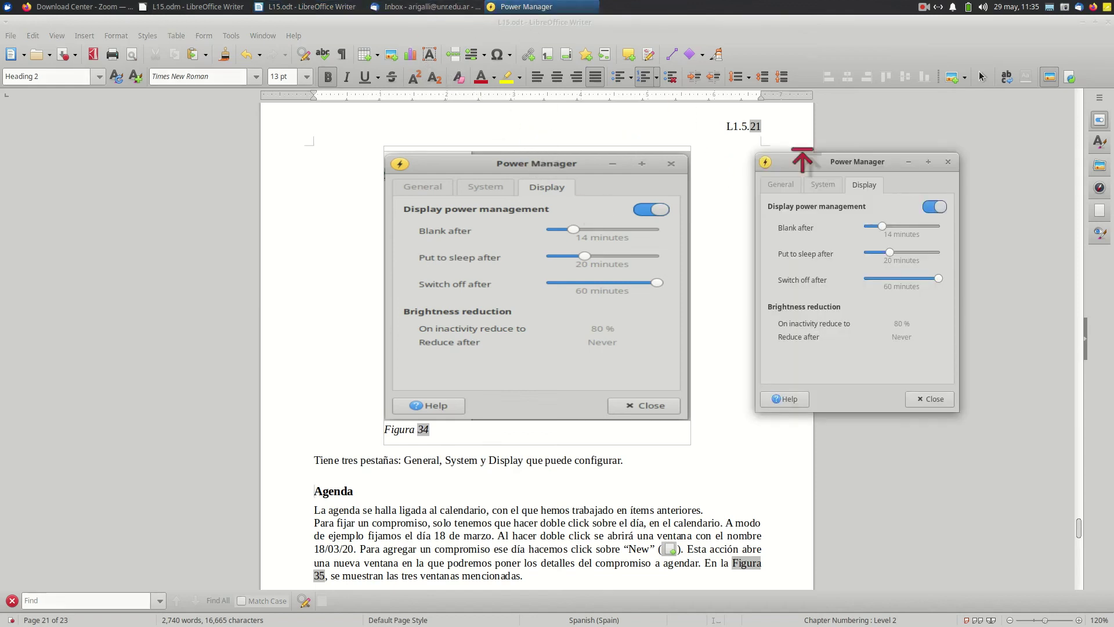
left_click_drag(838, 156, 225, 132)
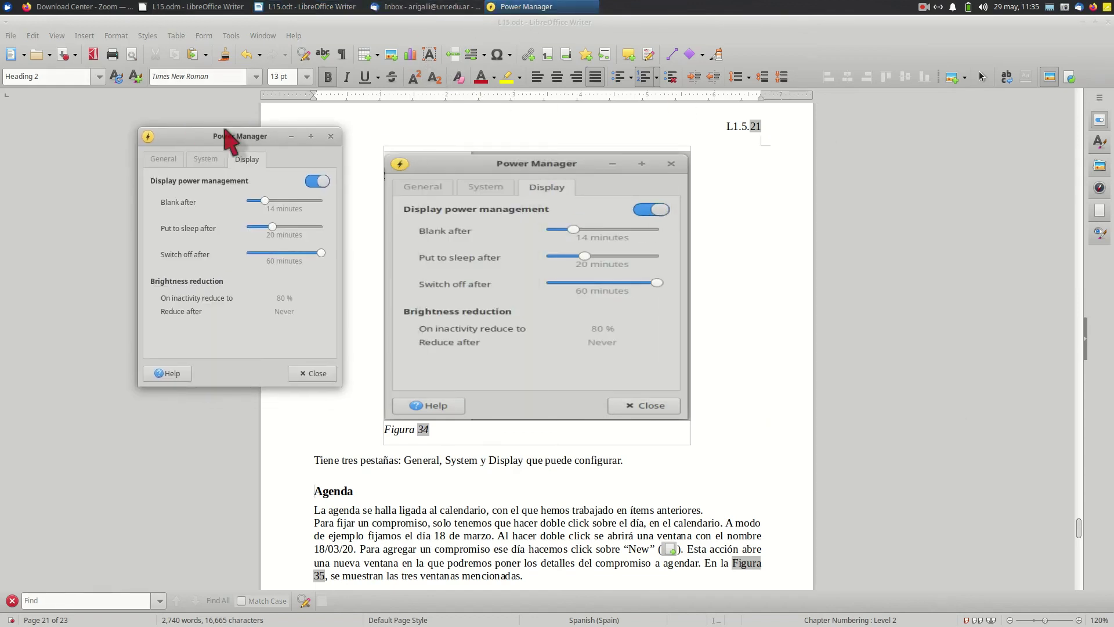
left_click(311, 134)
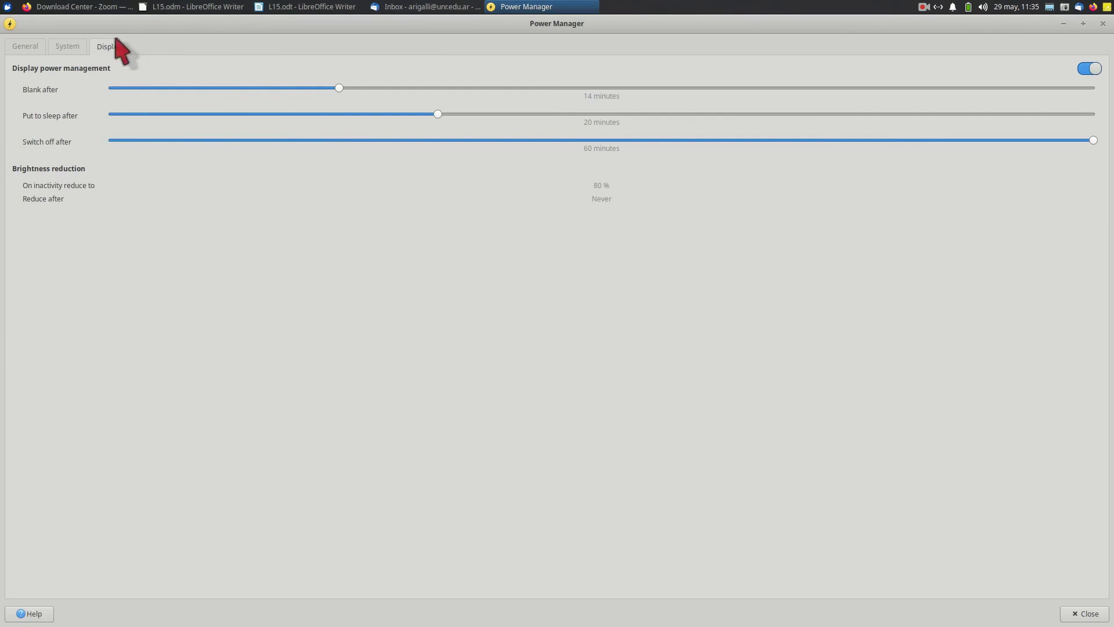
Step: Review the General power settings, and set the System inactivity time before suspending to 19 minutes with screen locking on sleep enabled
left_click(27, 49)
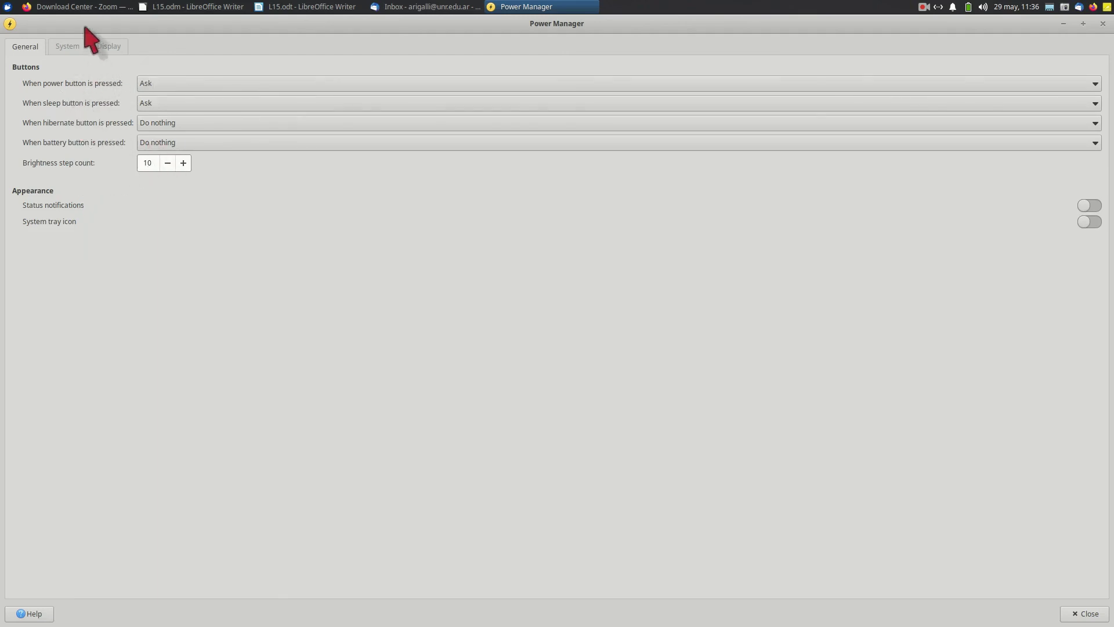
left_click(67, 47)
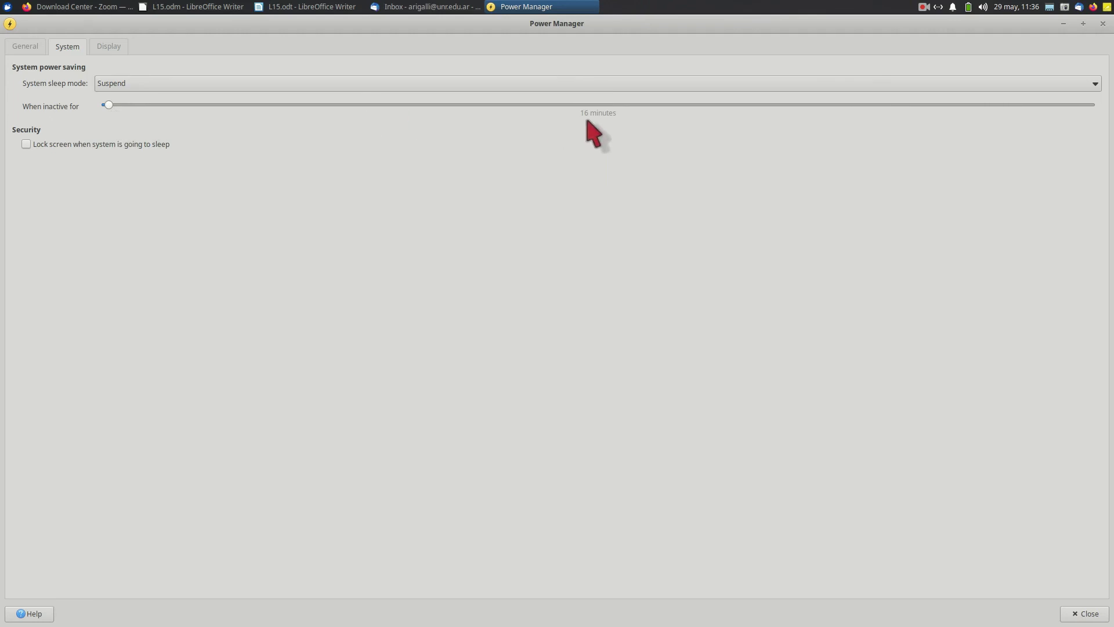
left_click_drag(108, 105, 117, 105)
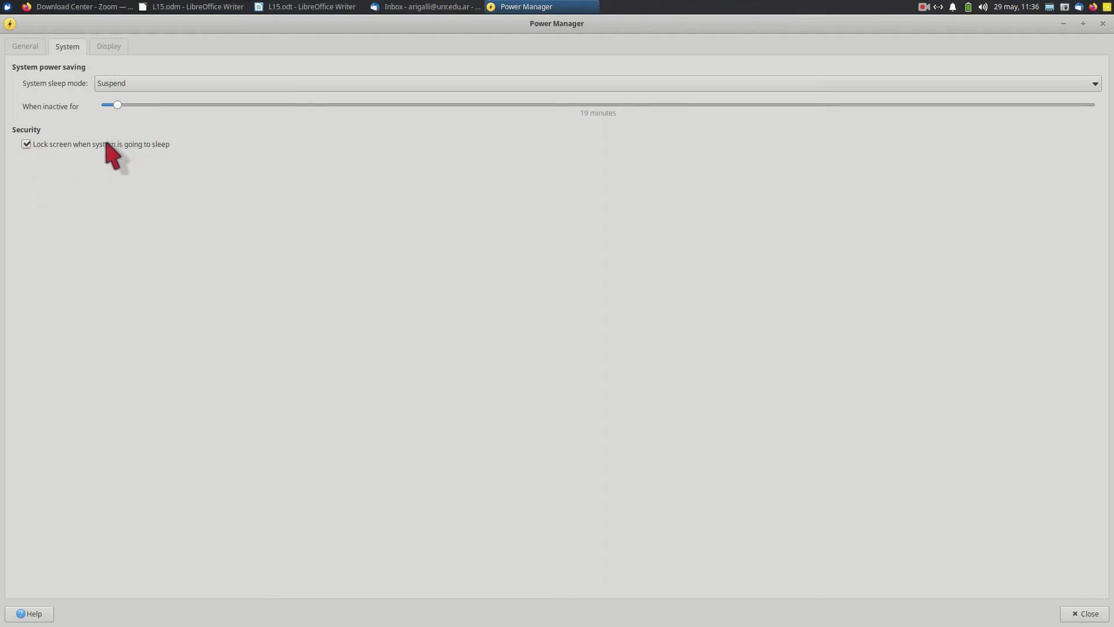
Step: Disable screen locking when the system goes to sleep, and shorten the display's Switch off after time
left_click(26, 145)
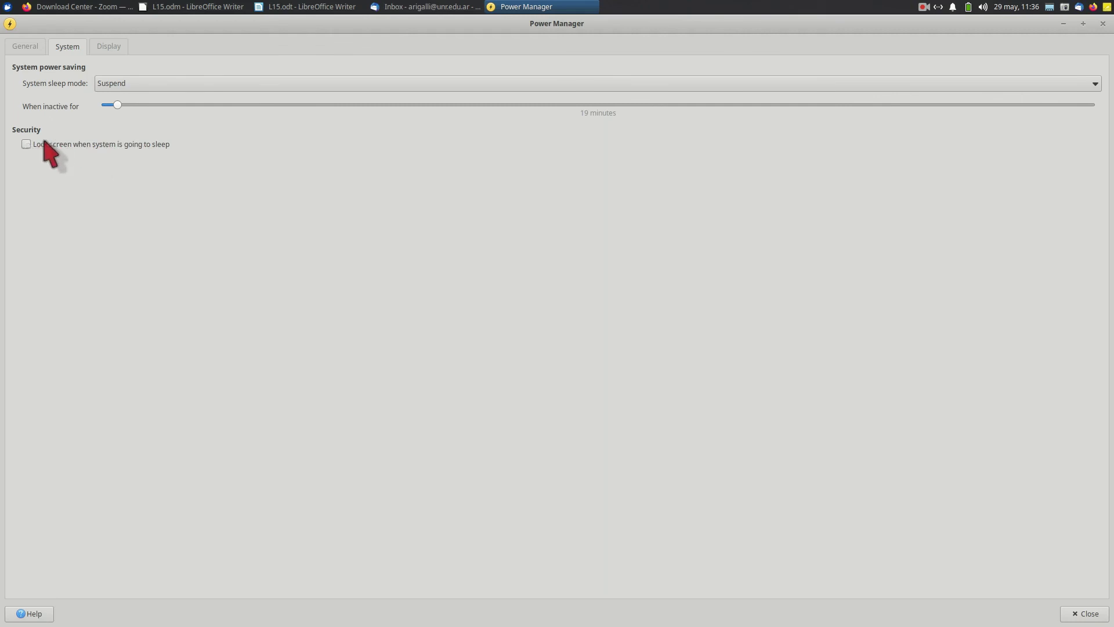
left_click(108, 46)
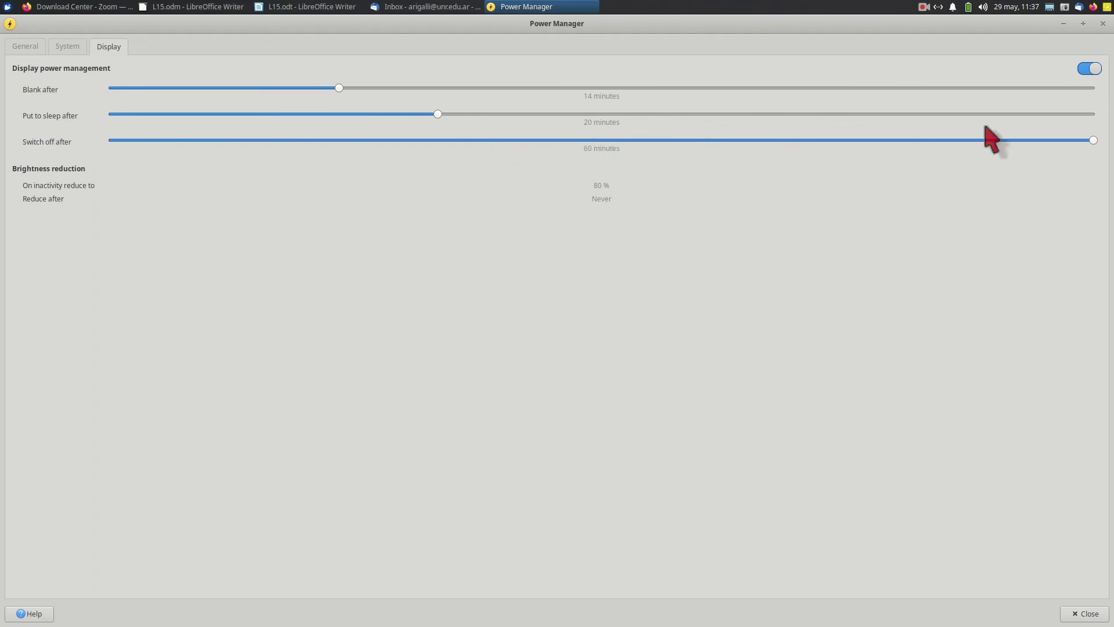
left_click_drag(1093, 140, 1044, 140)
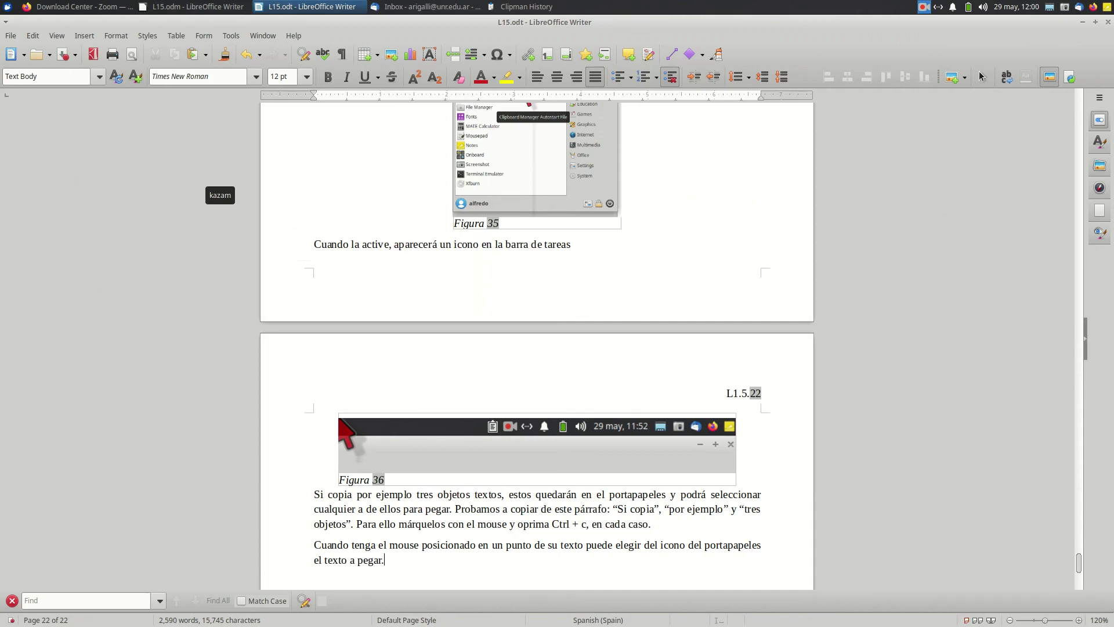
Step: Start Clipboard Manager from the Accessories category of the applications menu
left_click(365, 246)
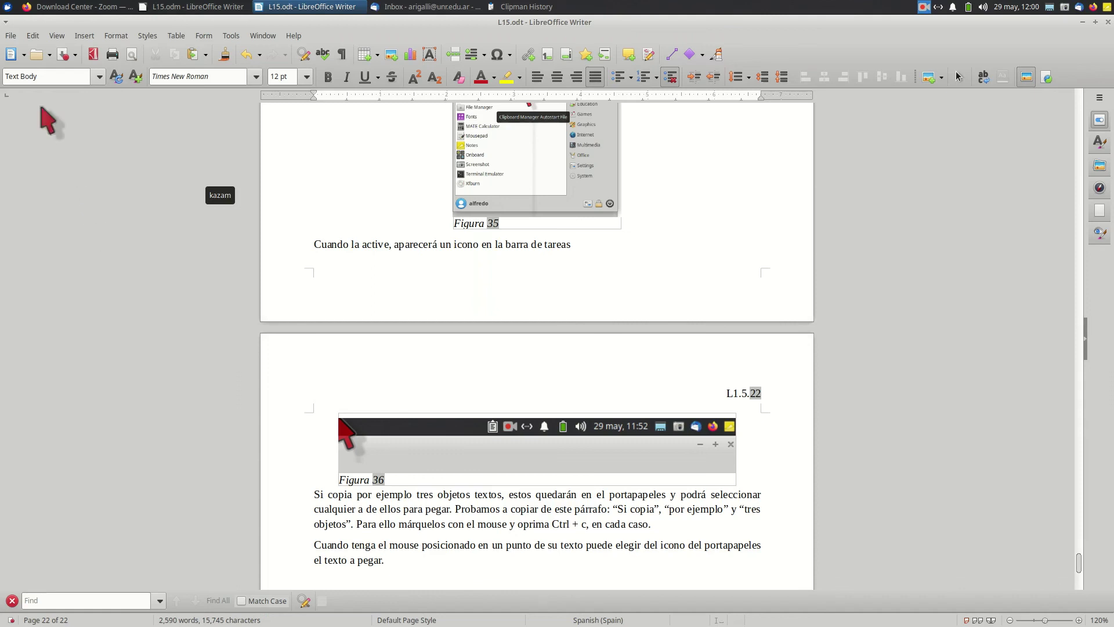
left_click(7, 7)
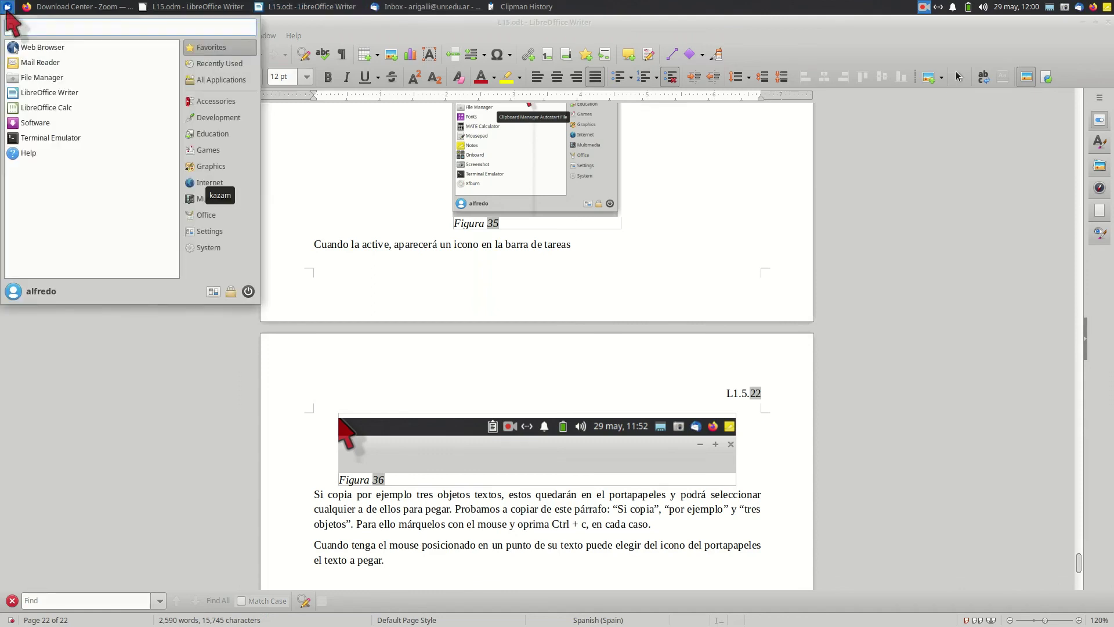
left_click(203, 102)
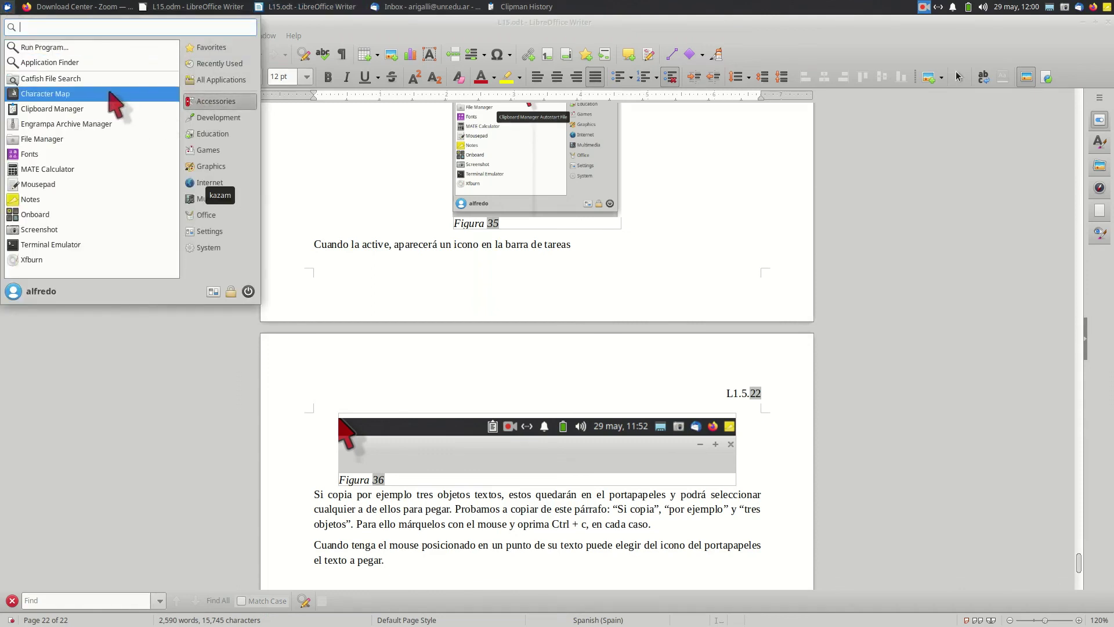
left_click(51, 110)
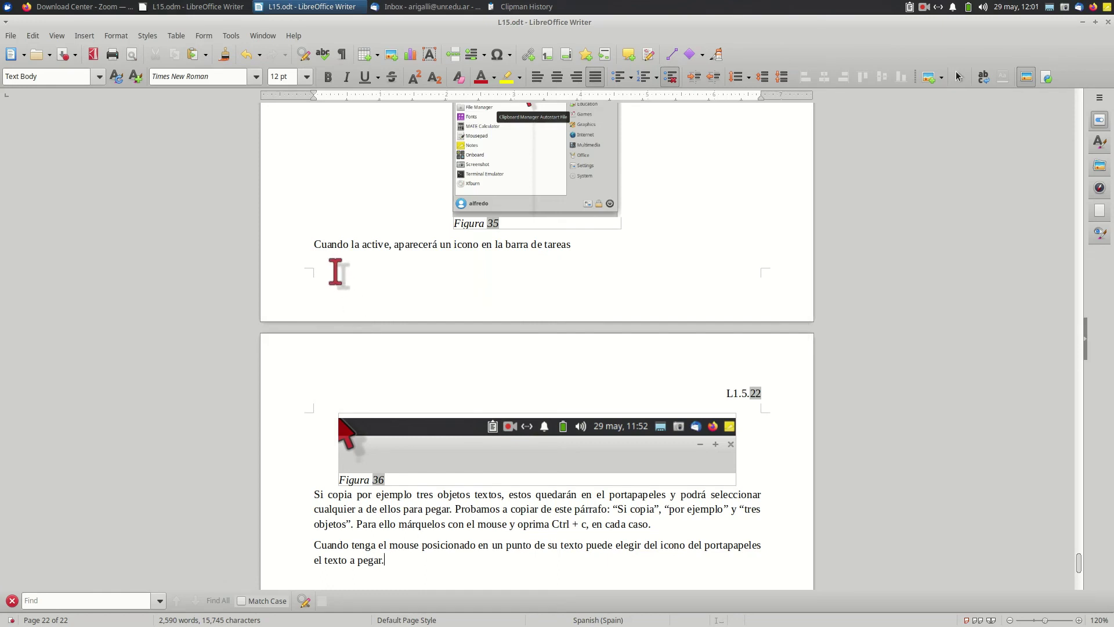
Step: Copy "Cuando la active" to the end of the line below Figura 35, and remove the pasted copy
left_click_drag(314, 244, 388, 244)
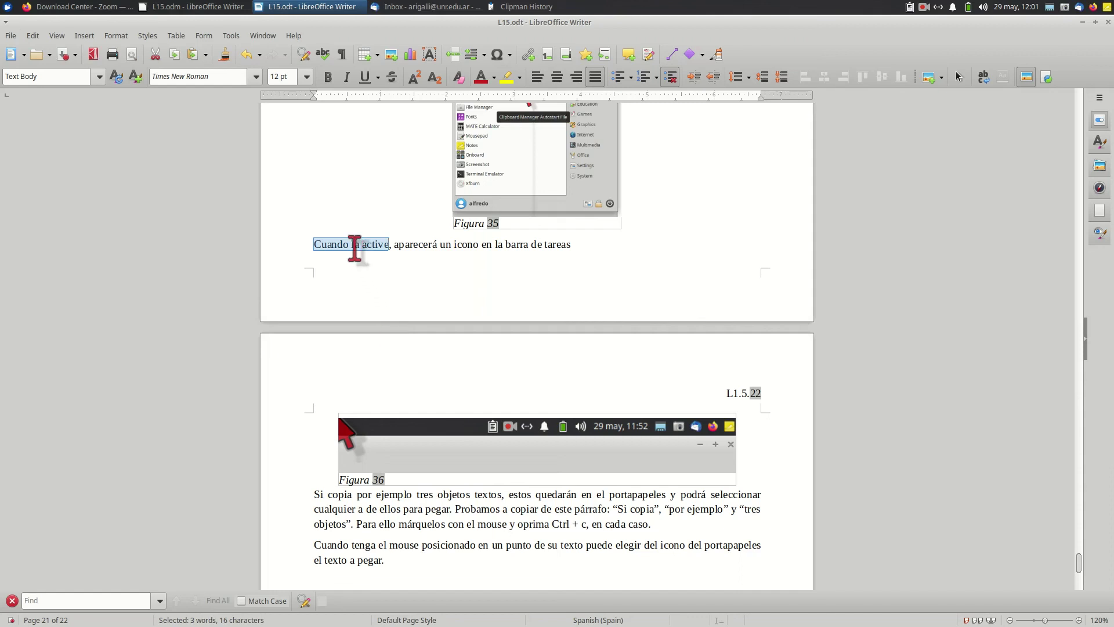
left_click(620, 250)
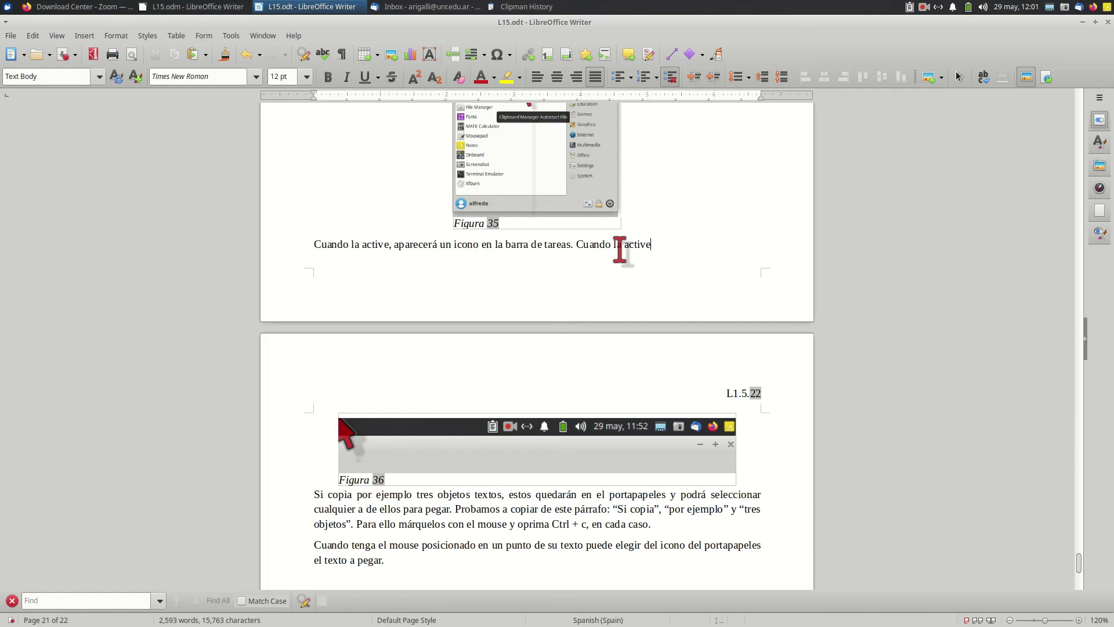
left_click_drag(656, 246, 582, 248)
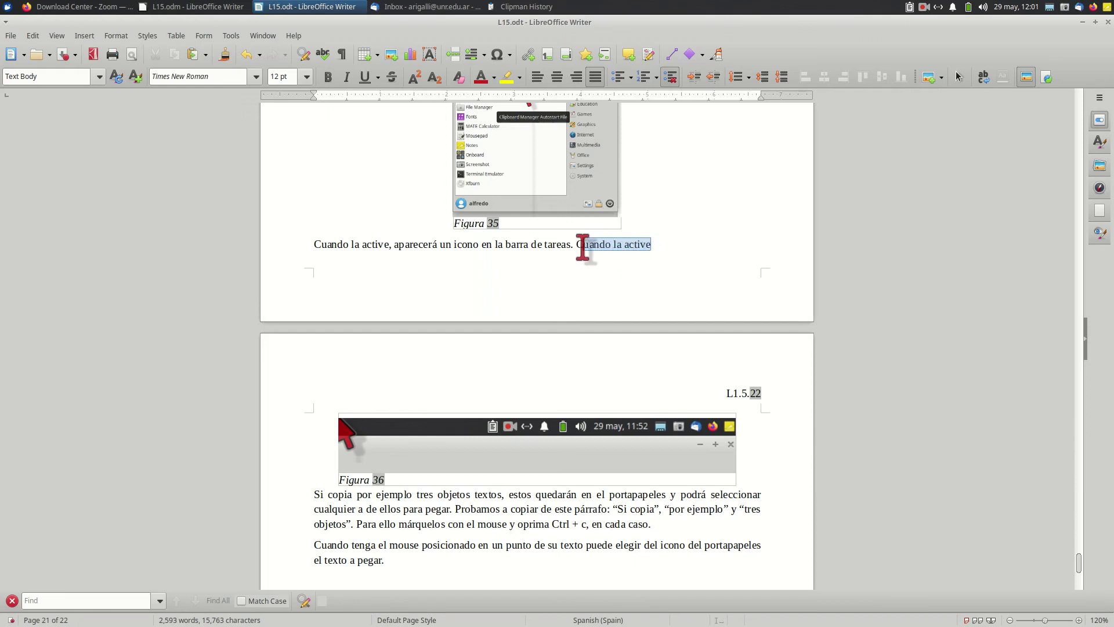
key("ctrl+x")
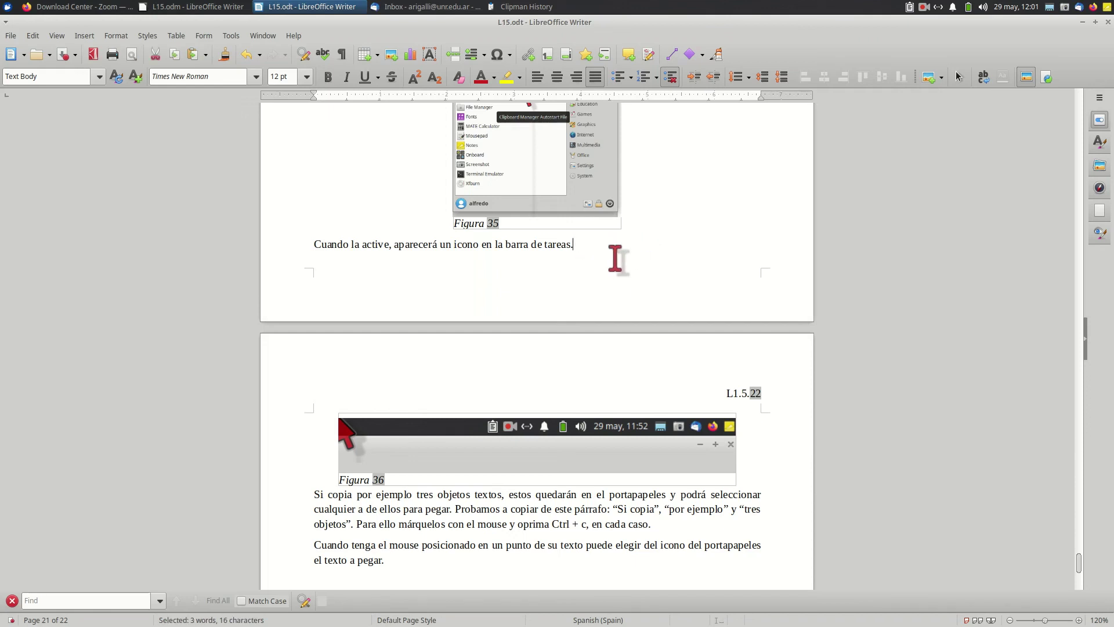
left_click(614, 255)
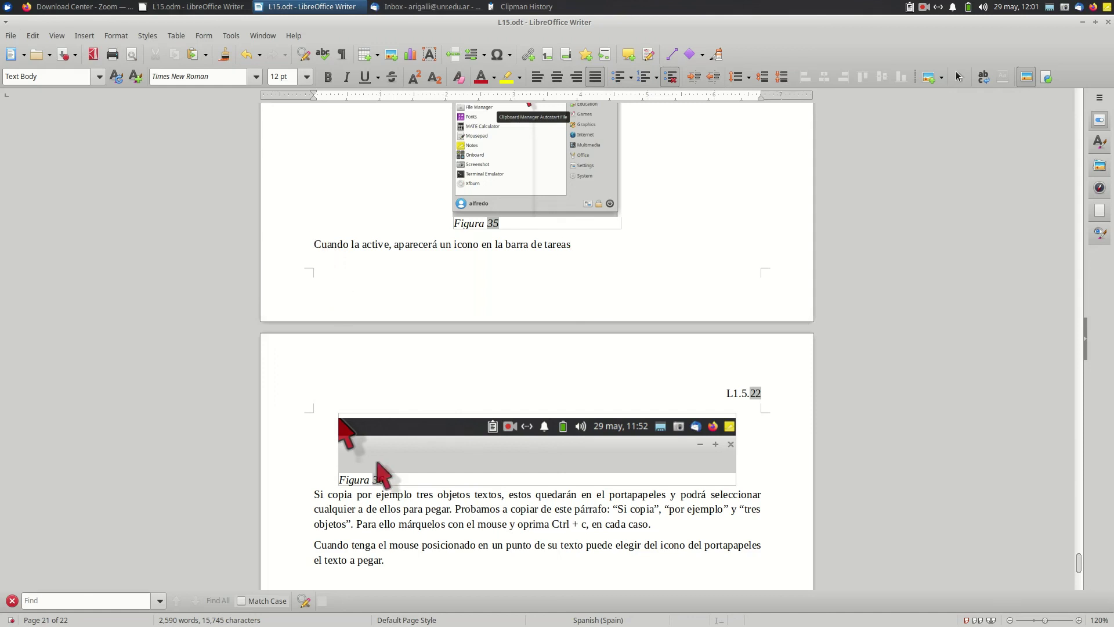
Step: Copy "Si copia", "por ejemplo" and "tres objetos" separately from the paragraph below Figura 36, and paste the last one on a new line after the text
scroll(386, 473, "down", 1)
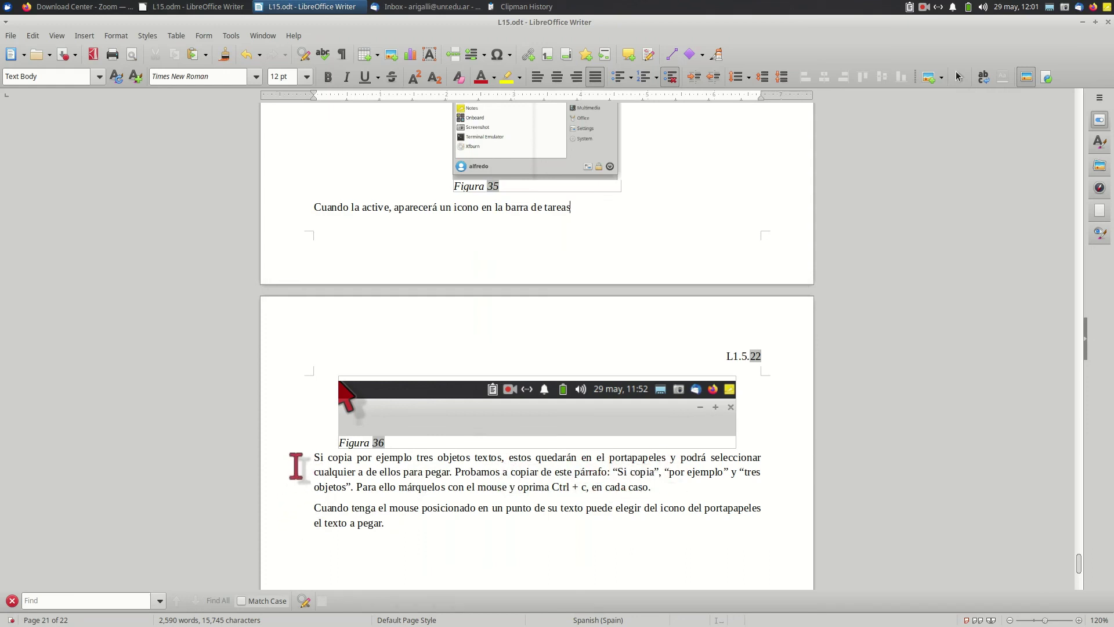
left_click_drag(310, 460, 352, 460)
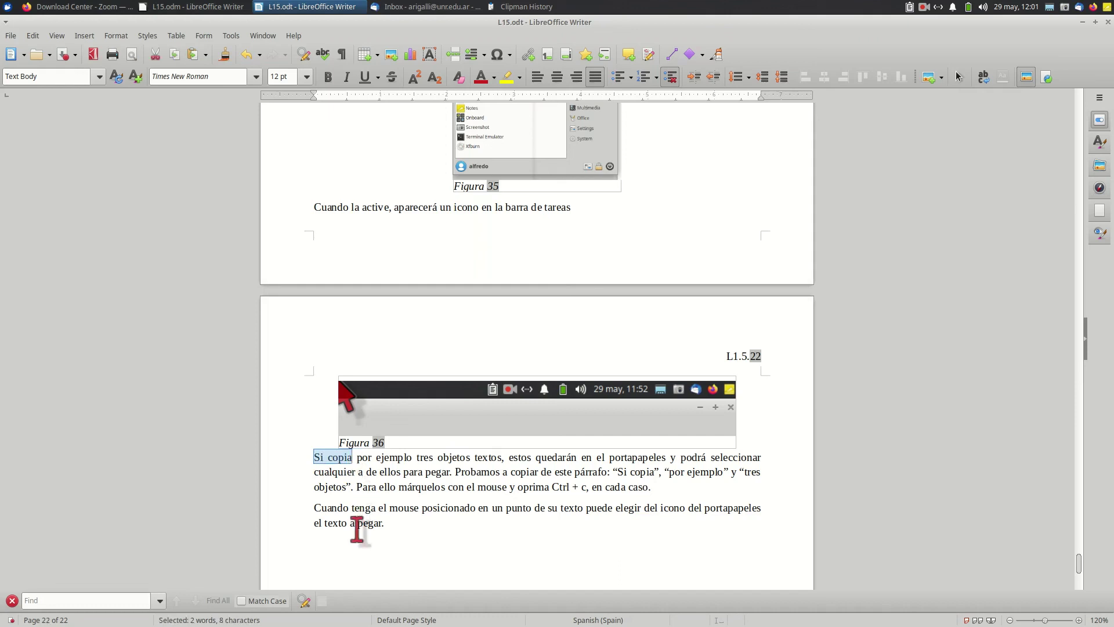
left_click_drag(357, 458, 412, 458)
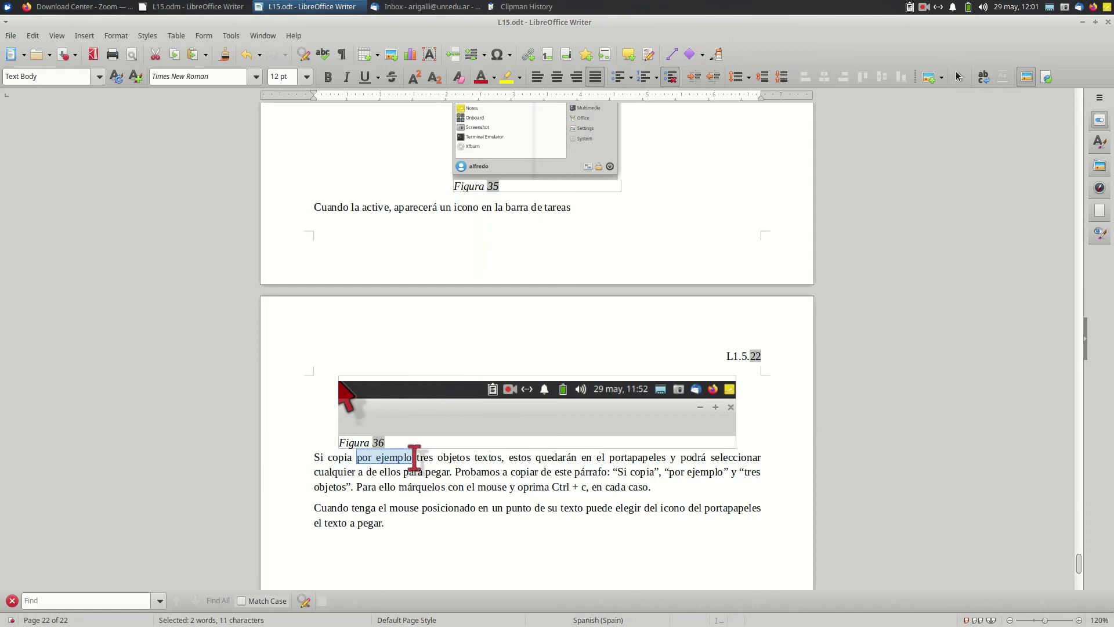
left_click_drag(417, 457, 471, 457)
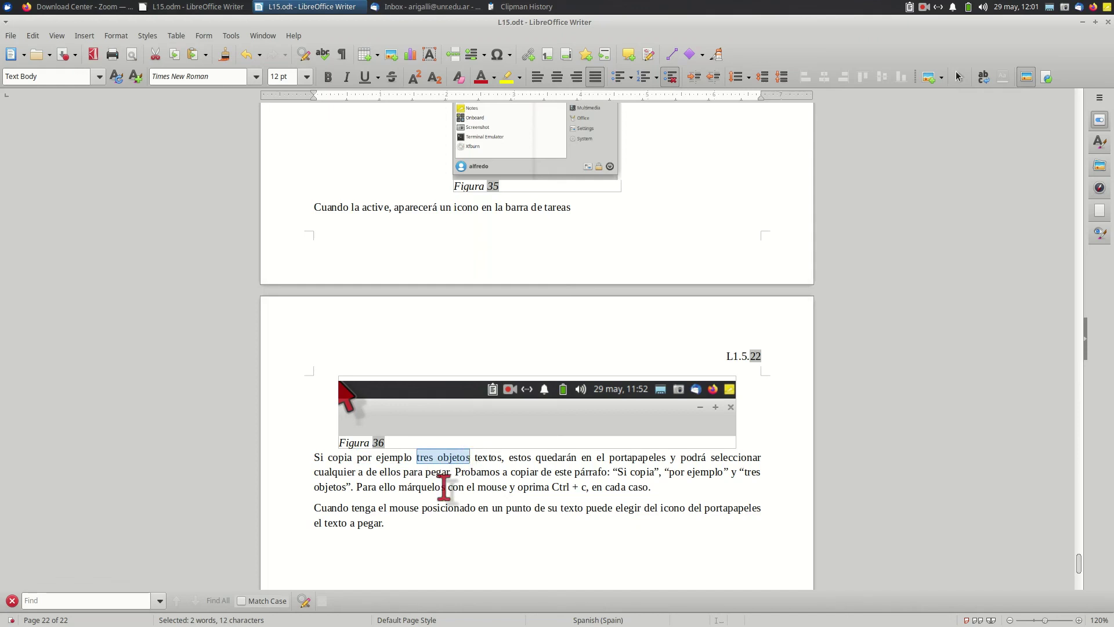
left_click(409, 524)
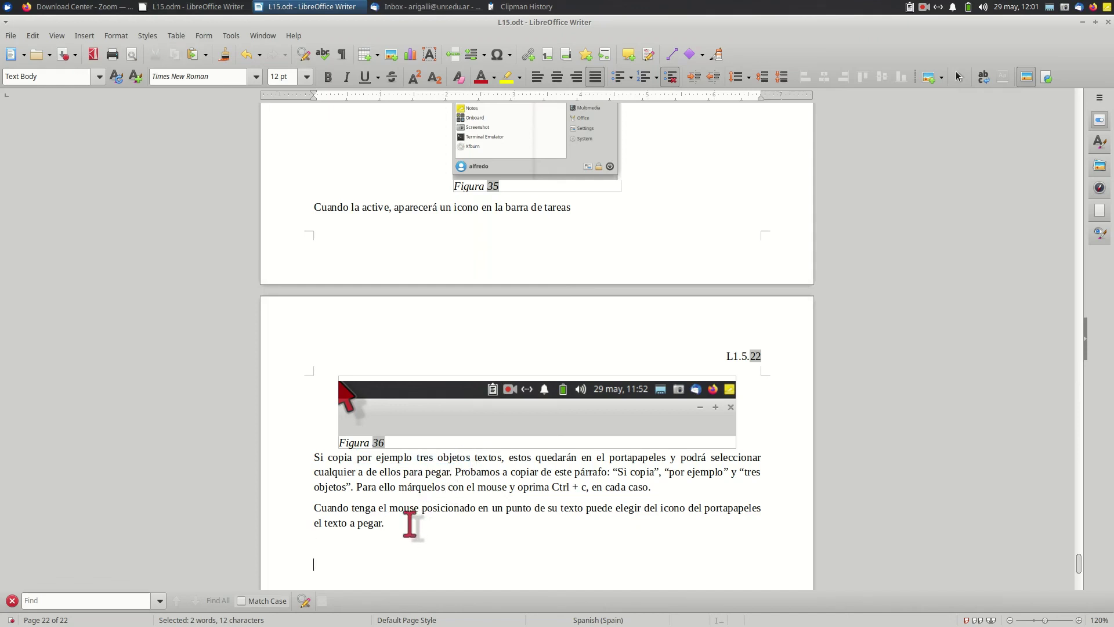
key("ctrl+v")
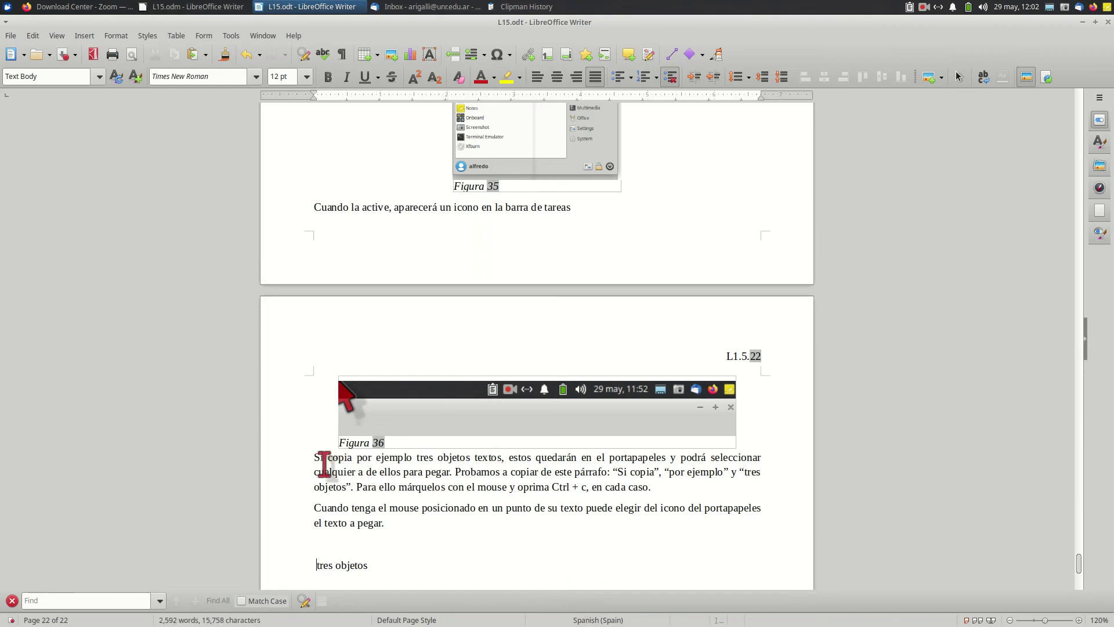
Step: Open the clipboard manager's history of copied texts
left_click(909, 6)
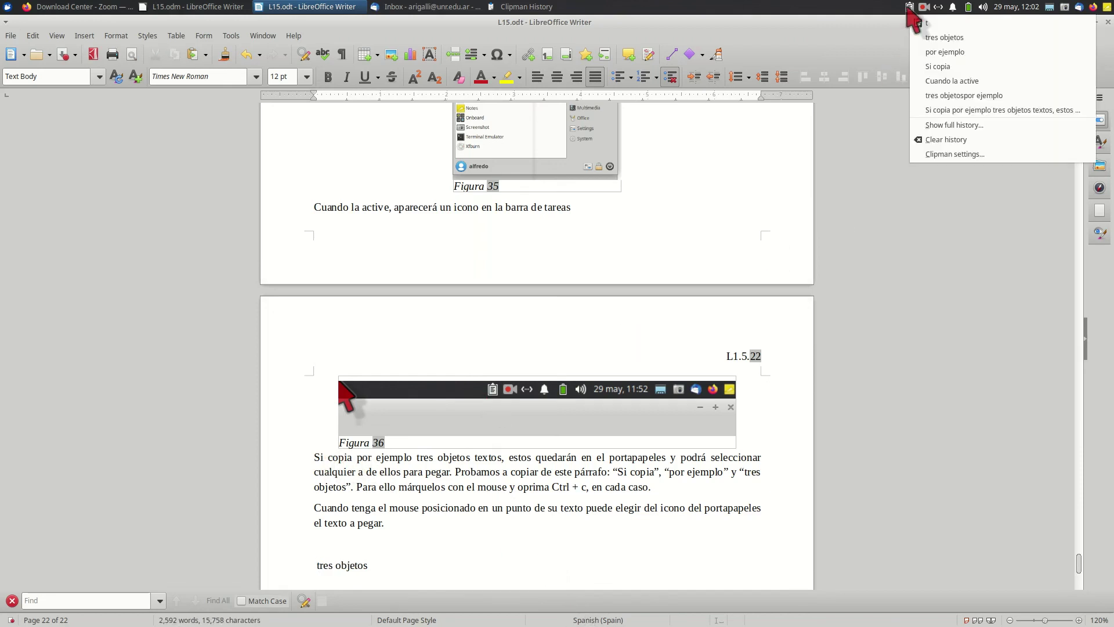